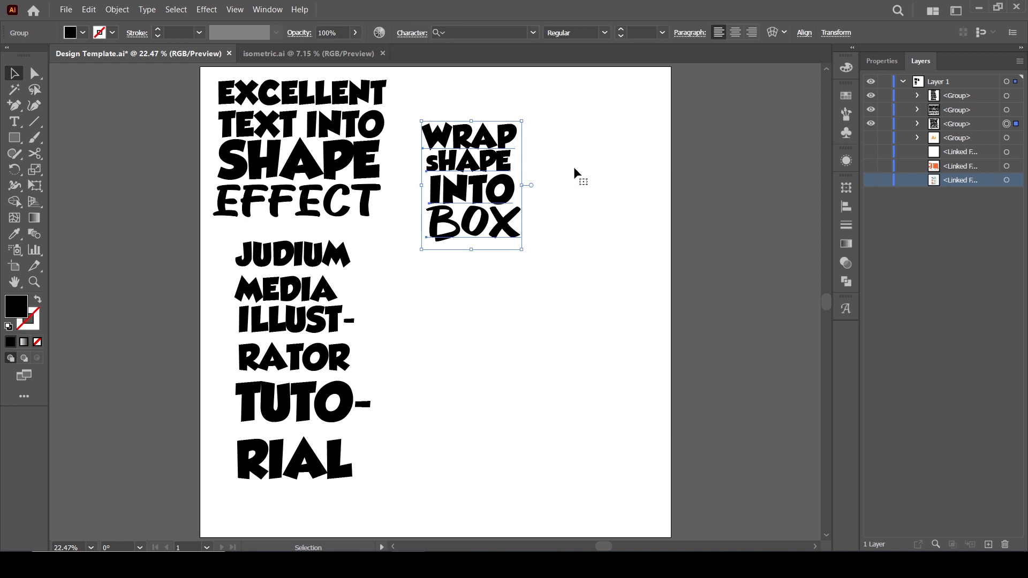
# Rearrange the three lettering groups on the artboard into new positions.
pyautogui.moveTo(511, 195); pyautogui.dragTo(566, 173)
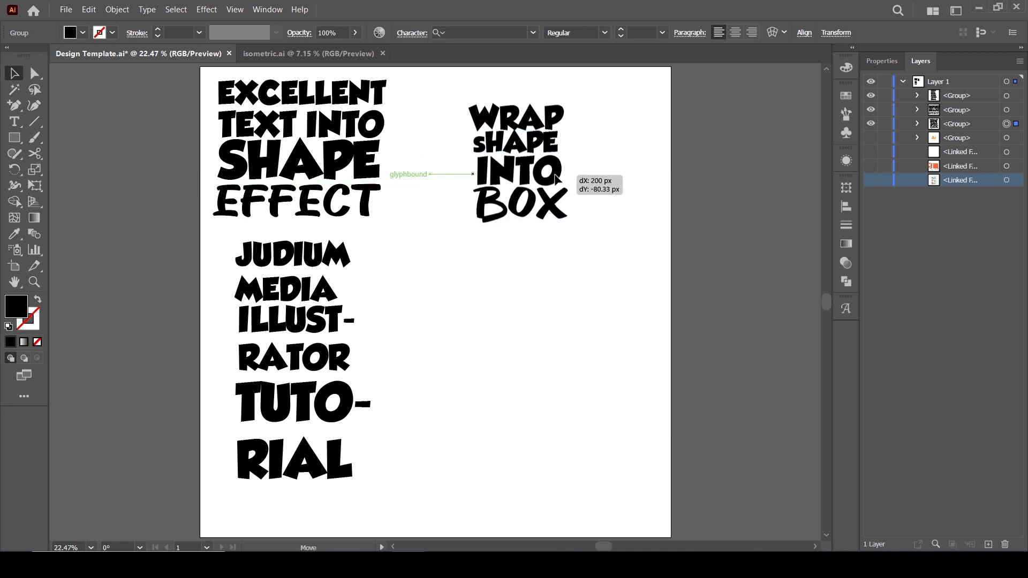
pyautogui.moveTo(351, 173); pyautogui.dragTo(604, 339)
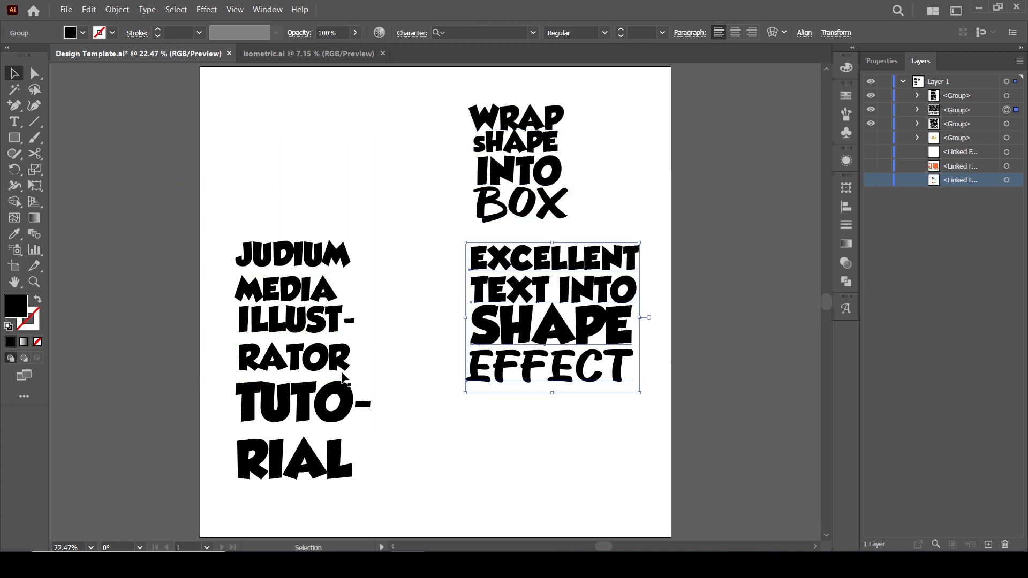
pyautogui.moveTo(339, 372); pyautogui.dragTo(325, 245)
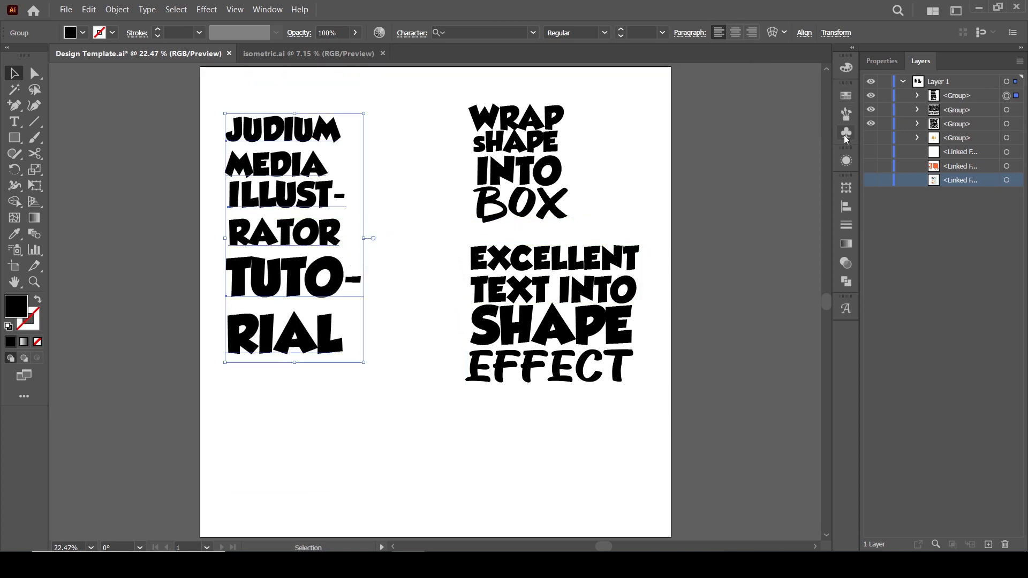
# Open the Symbols panel and save the WRAP SHAPE INTO BOX group as a new symbol.
pyautogui.click(846, 134)
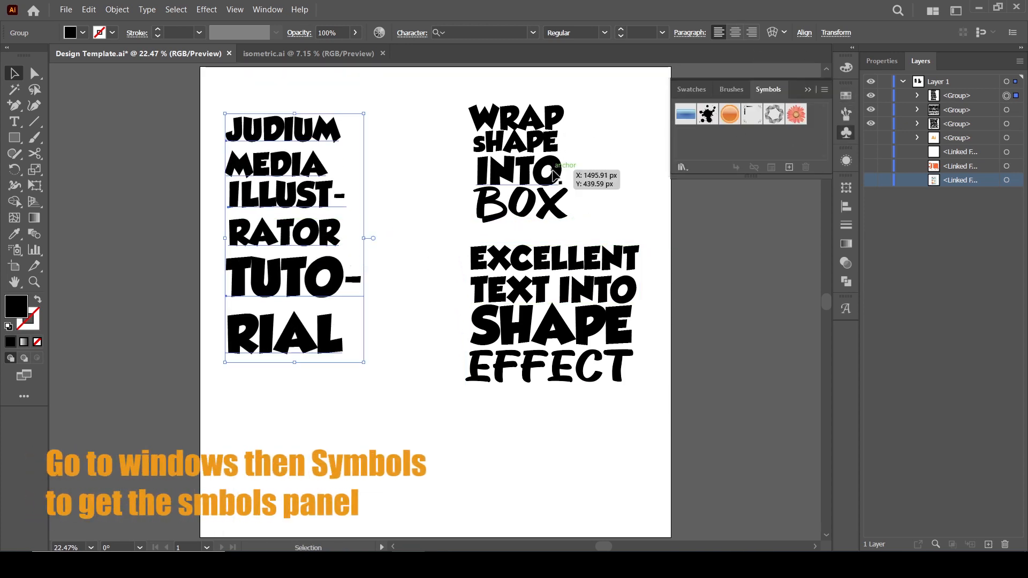
pyautogui.moveTo(554, 174); pyautogui.dragTo(685, 140)
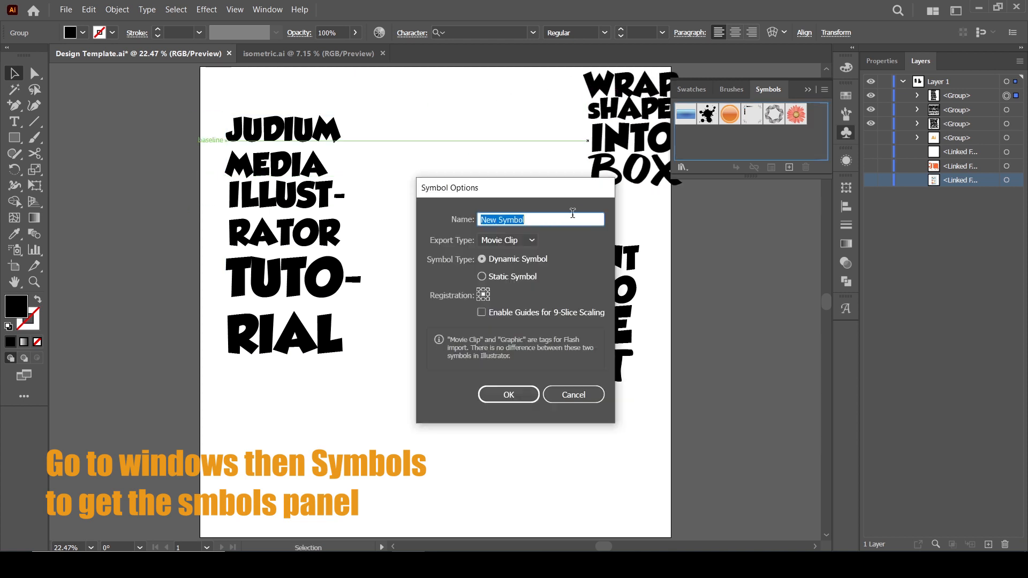
pyautogui.click(507, 393)
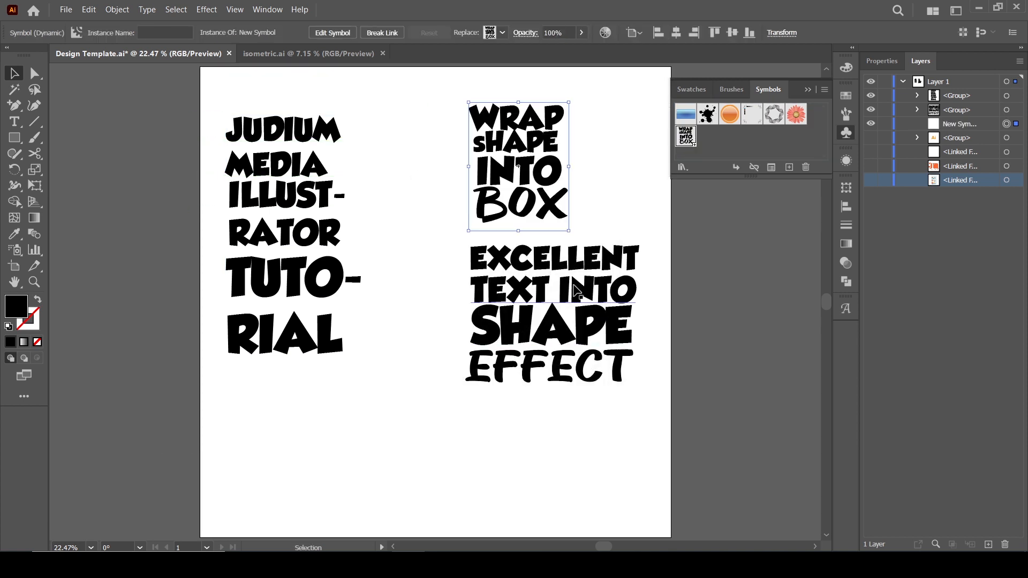
# Save the EXCELLENT TEXT INTO SHAPE EFFECT group as a symbol and place it beside the first new symbol.
pyautogui.moveTo(594, 275); pyautogui.dragTo(679, 177)
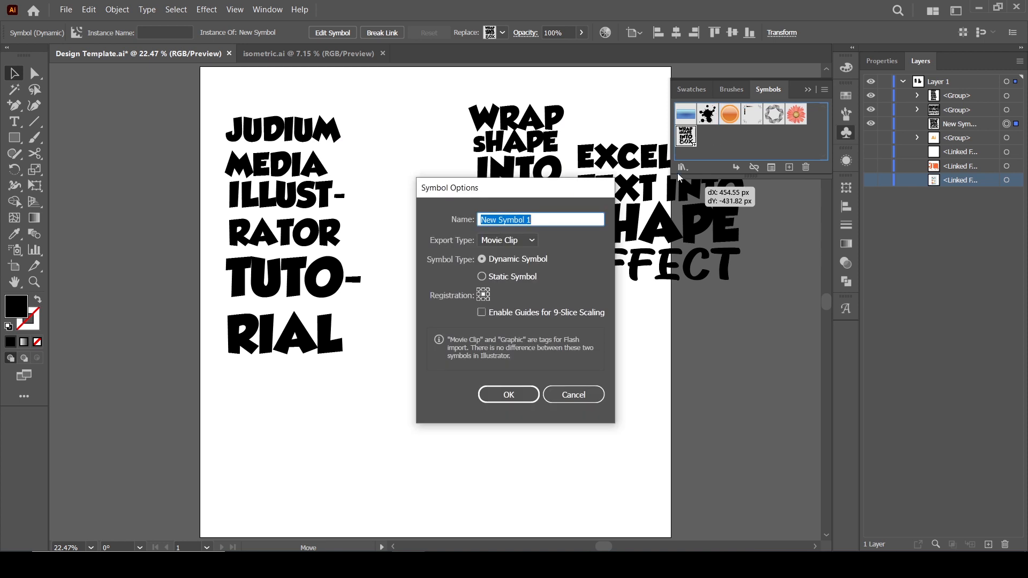
pyautogui.click(511, 395)
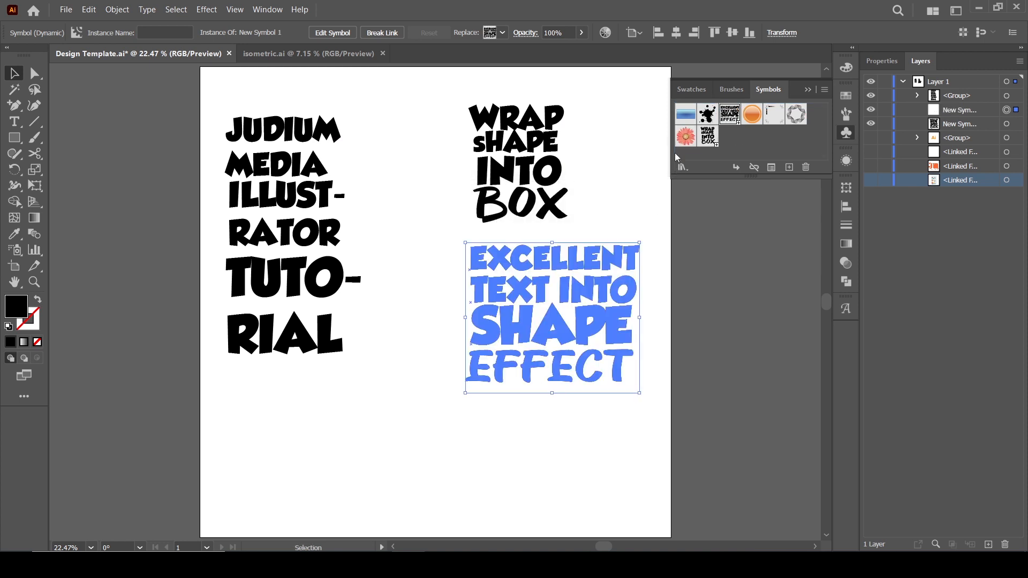
pyautogui.moveTo(729, 118); pyautogui.dragTo(727, 140)
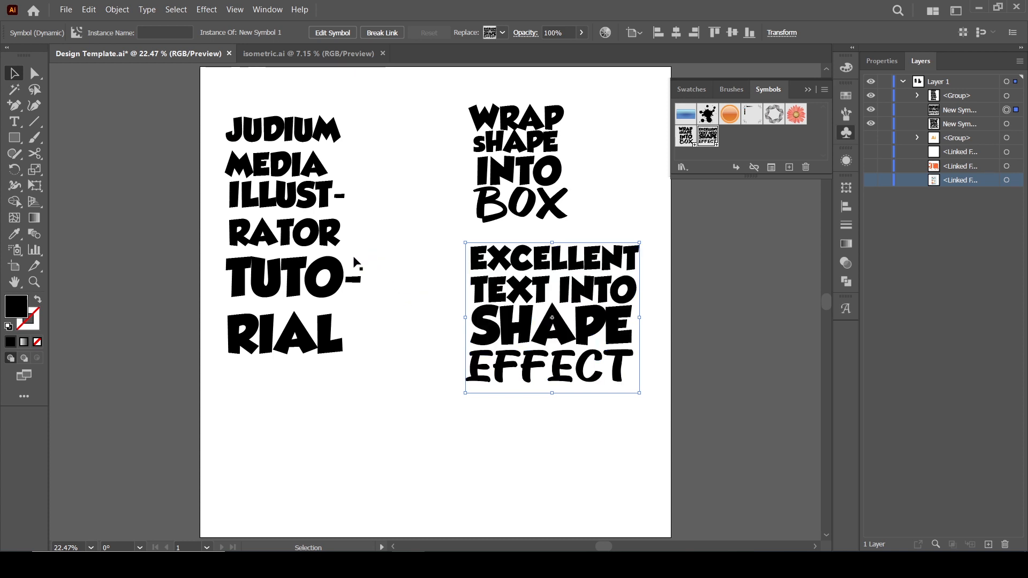
# Save the JUDIUM MEDIA ILLUSTRATOR TUTORIAL group as a symbol and close the Symbols panel.
pyautogui.moveTo(355, 262); pyautogui.dragTo(737, 148)
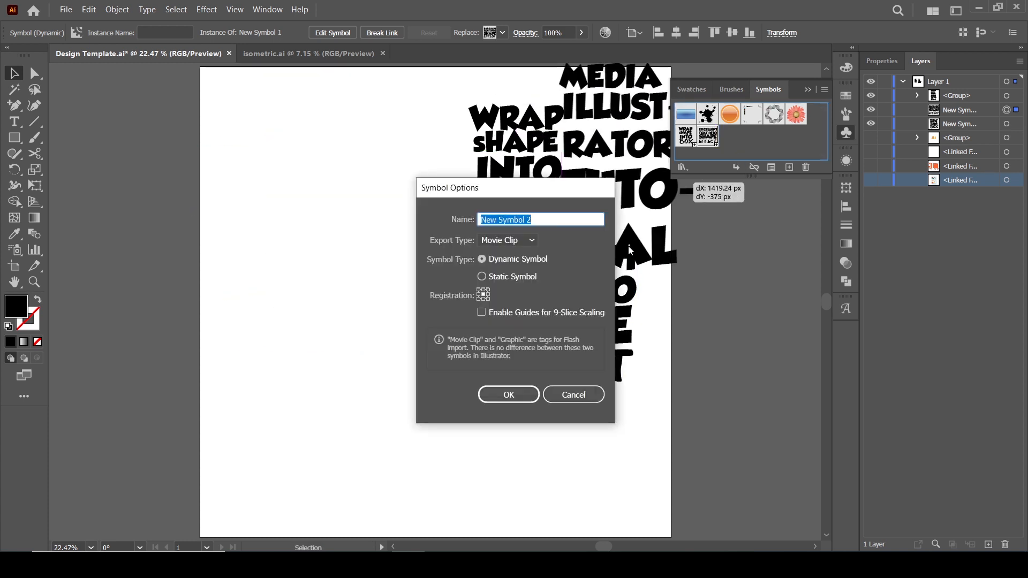
pyautogui.click(515, 398)
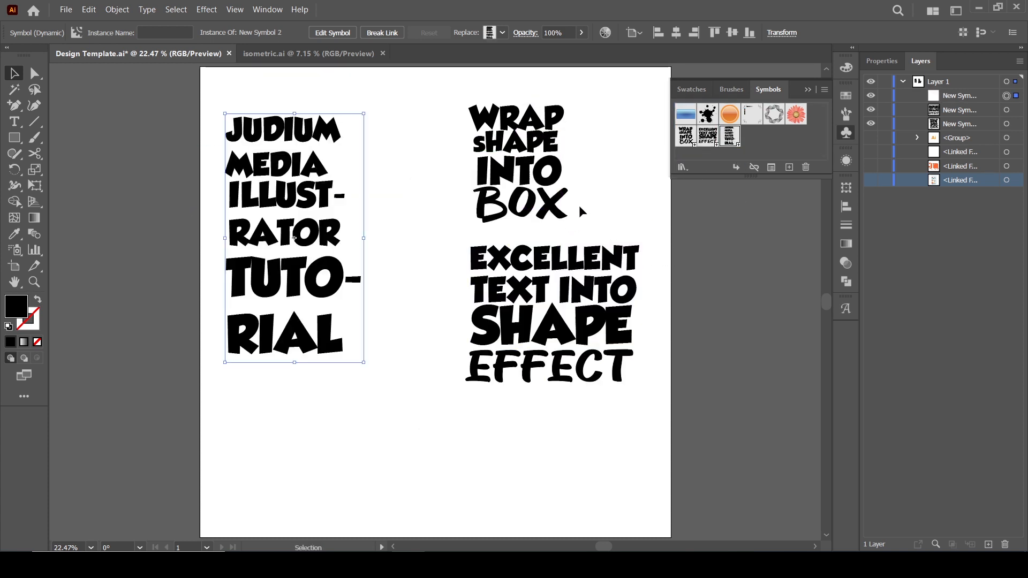
pyautogui.click(809, 91)
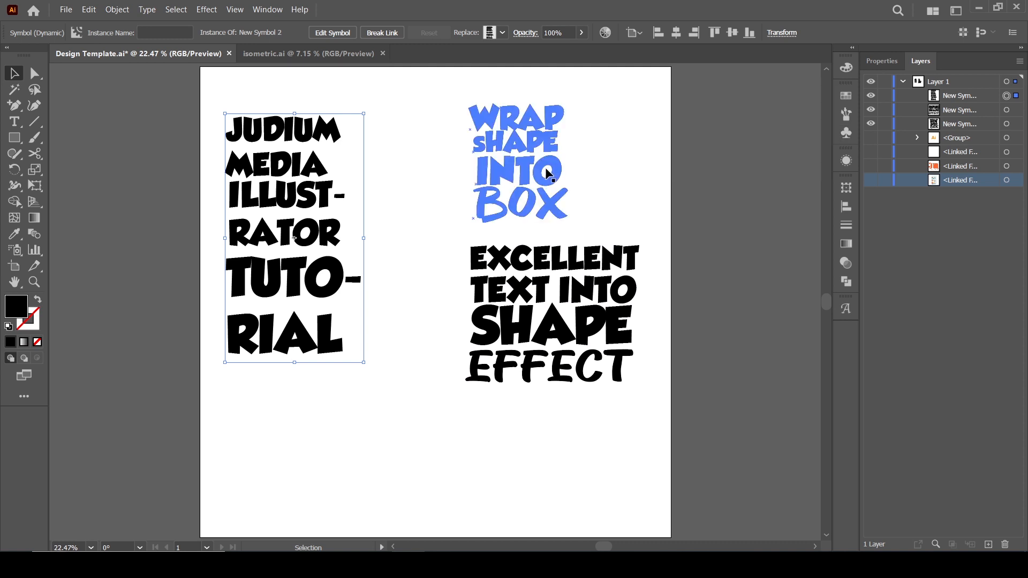
# Delete the three symbol instances from the artboard.
pyautogui.moveTo(552, 187); pyautogui.dragTo(604, 193)
pyautogui.press('Delete')
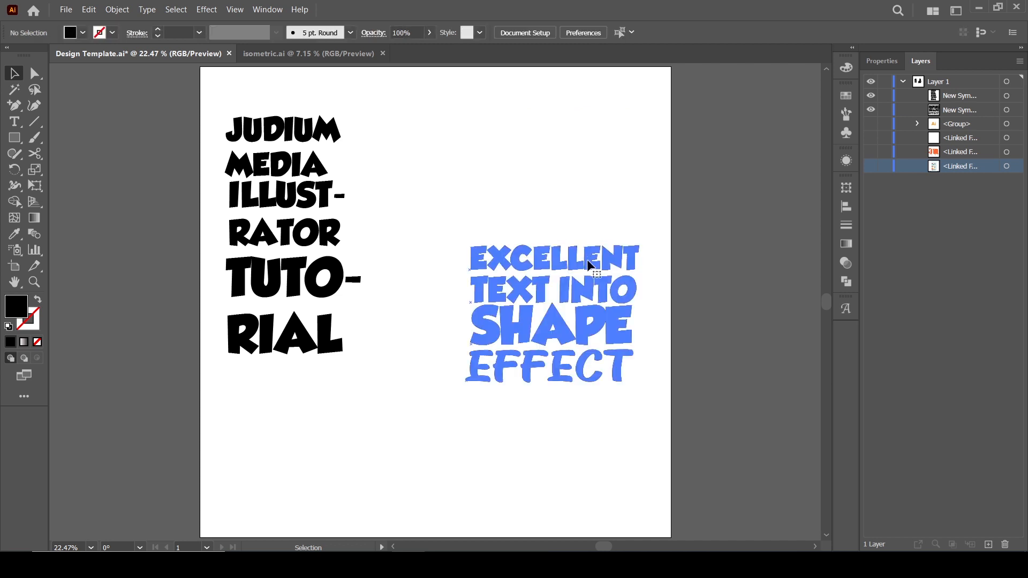
pyautogui.click(587, 264)
pyautogui.press('Delete')
pyautogui.click(336, 270)
pyautogui.press('Delete')
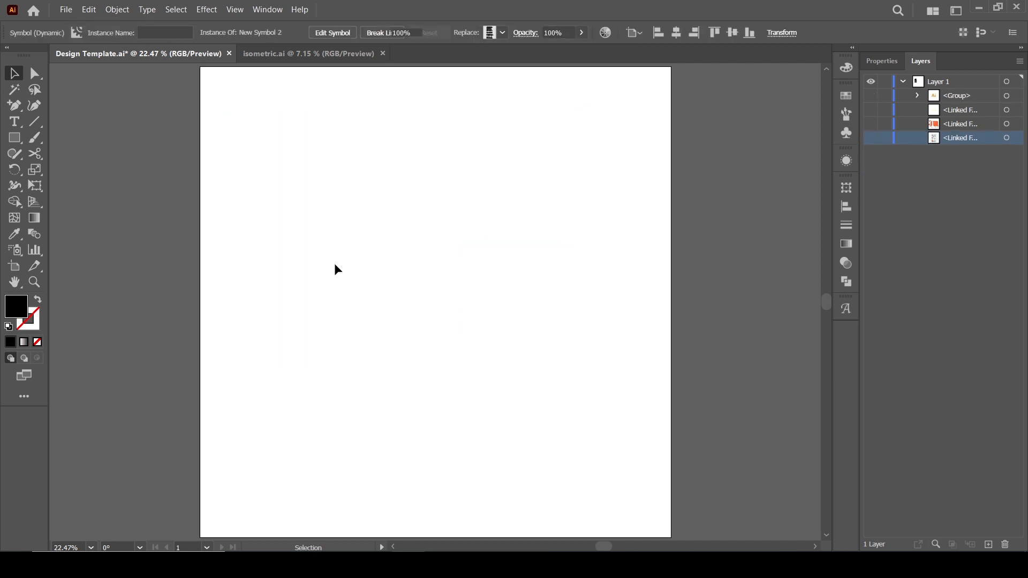
# Draw a square-ish rectangle on the artboard with the Rectangle tool.
pyautogui.click(14, 138)
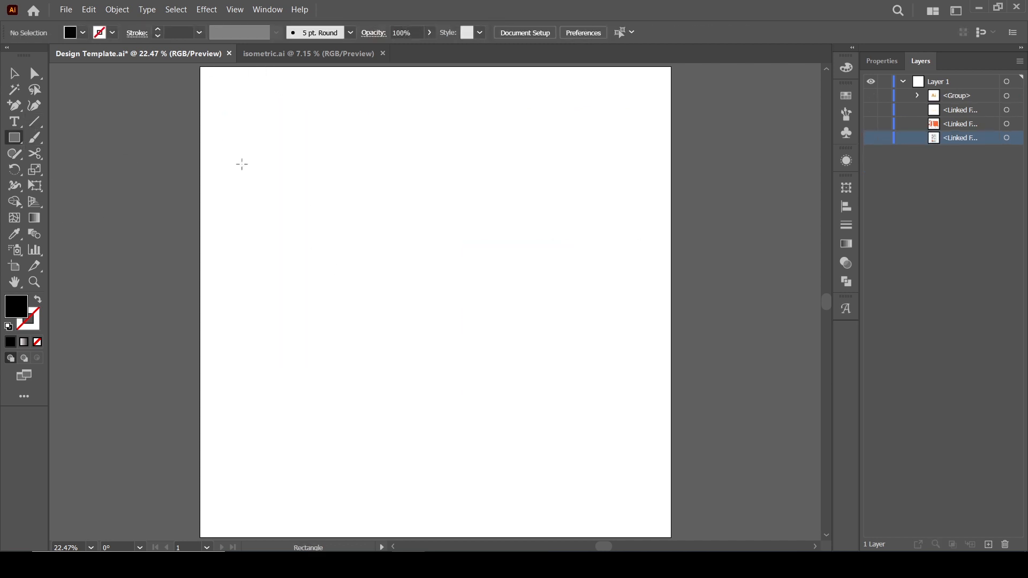
pyautogui.moveTo(290, 172); pyautogui.dragTo(491, 369)
pyautogui.click(14, 74)
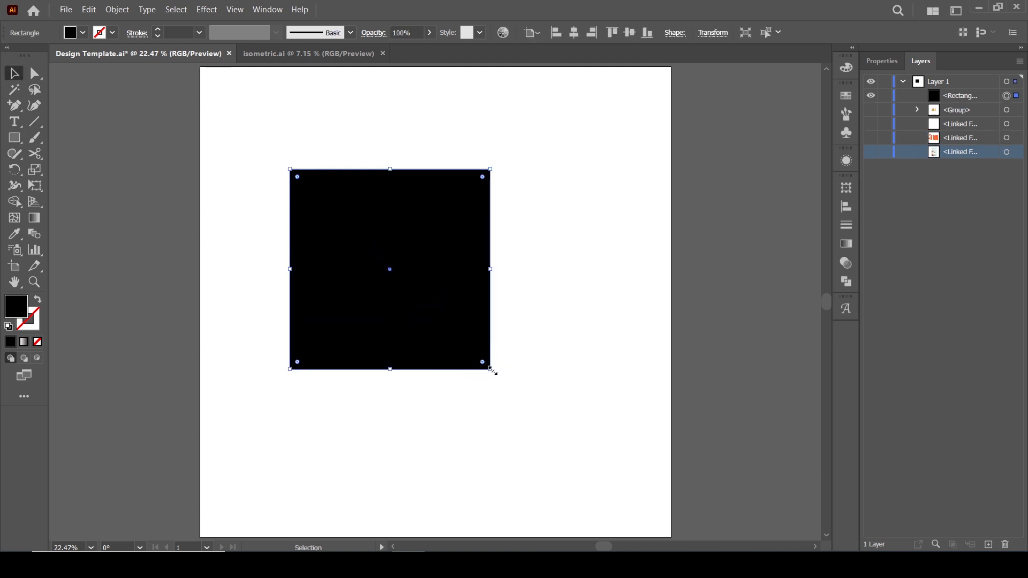
# Resize the rectangle smaller from its corner and move it slightly.
pyautogui.moveTo(491, 370); pyautogui.dragTo(461, 334)
pyautogui.moveTo(443, 252); pyautogui.dragTo(449, 278)
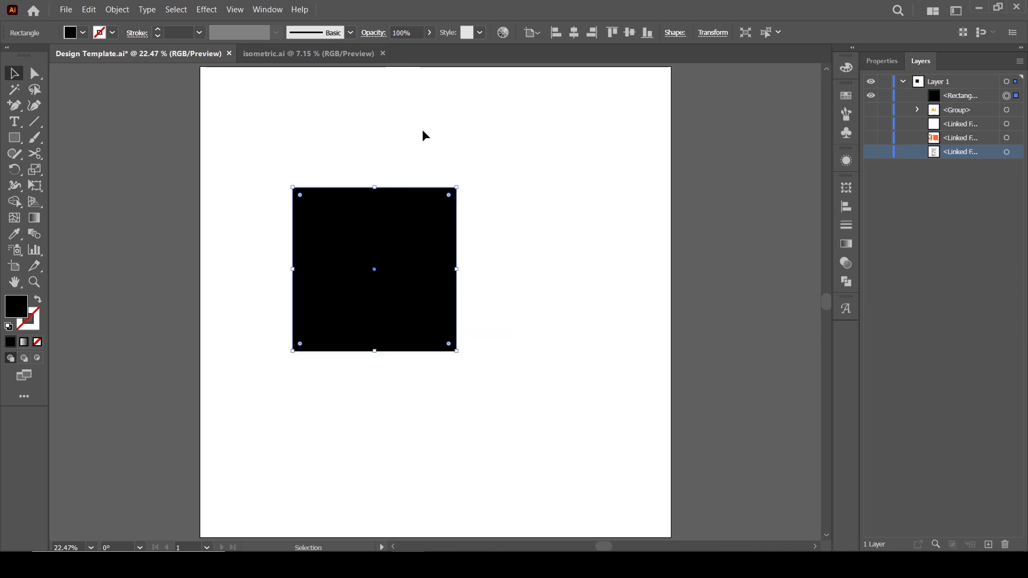
# Apply a 3D Extrude & Bevel (Classic) effect to the rectangle with an extrude depth of 939 pt.
pyautogui.click(206, 10)
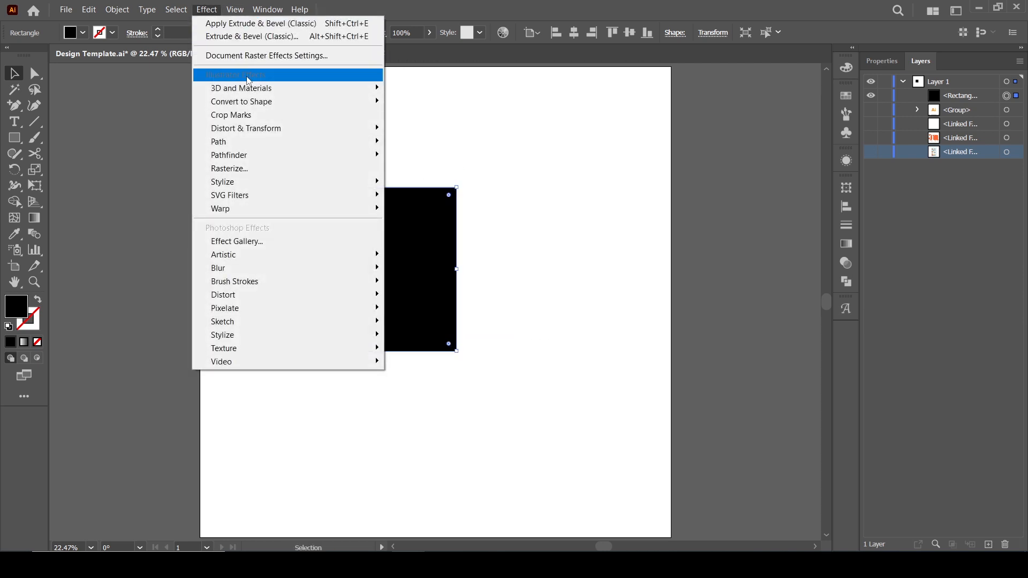
pyautogui.moveTo(244, 94)
pyautogui.moveTo(453, 152)
pyautogui.click(522, 153)
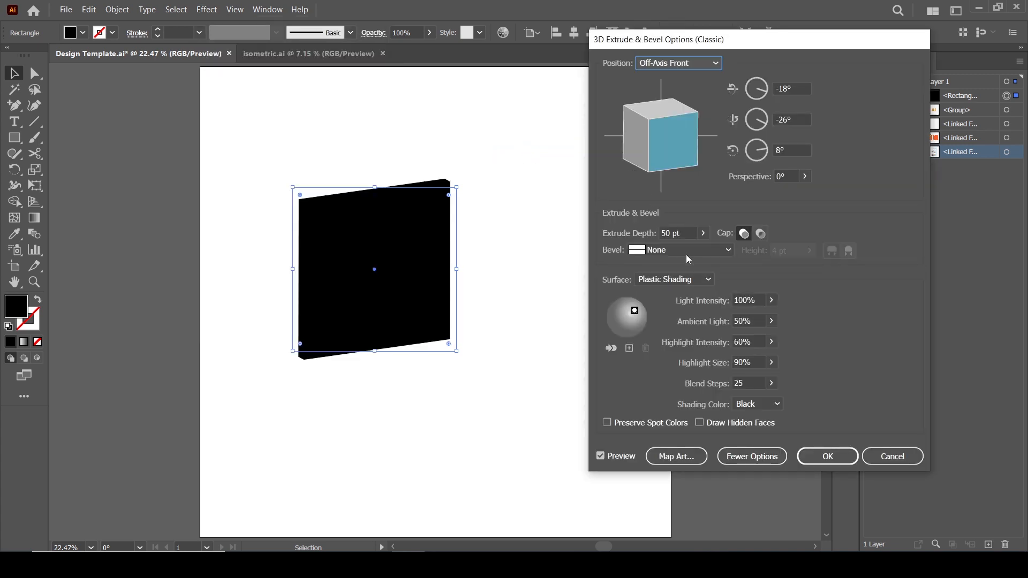
pyautogui.click(701, 234)
pyautogui.moveTo(658, 254); pyautogui.dragTo(677, 256)
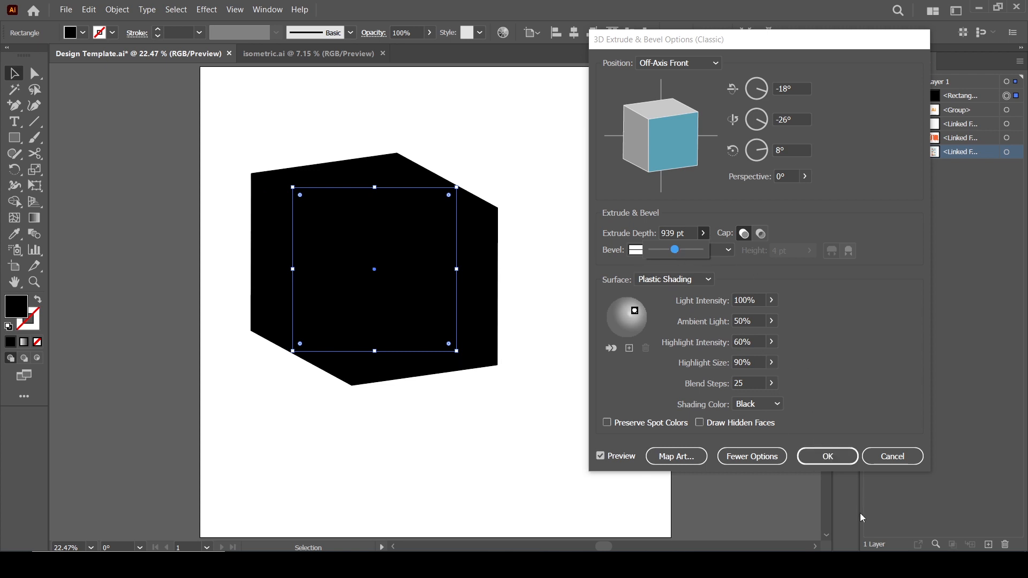
pyautogui.click(828, 457)
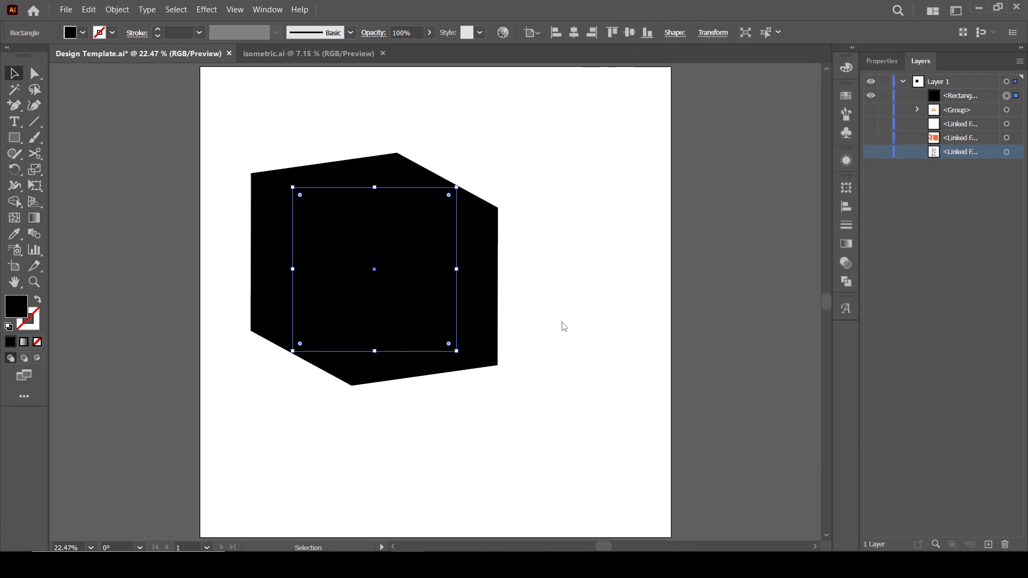
# Set the rectangle's fill color to white.
pyautogui.click(84, 34)
pyautogui.click(111, 93)
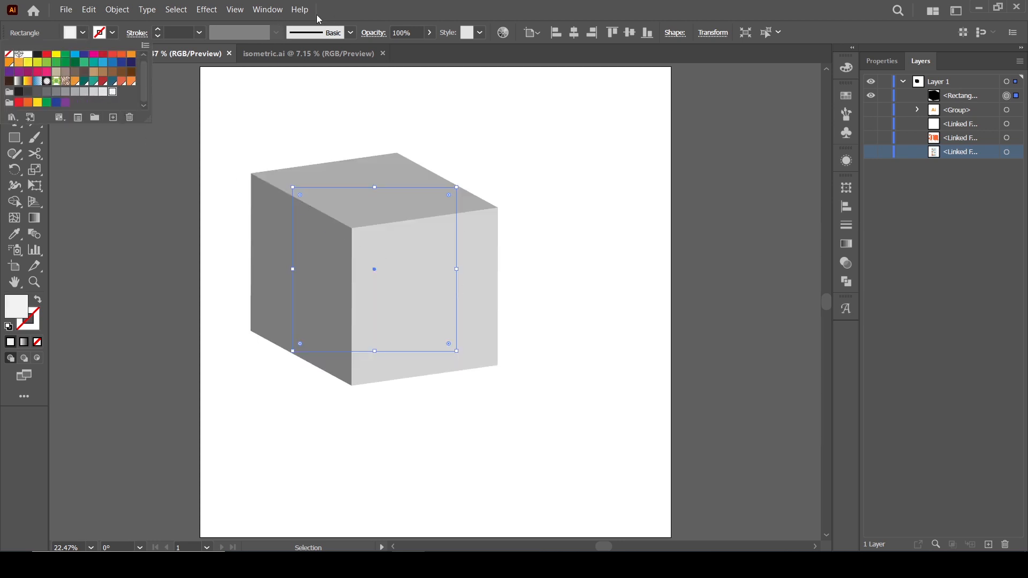
# Reopen the 3D Extrude & Bevel effect, rotate the cube to 25°, -26°, 6° and set extrude depth to 850 pt.
pyautogui.click(846, 161)
pyautogui.scroll(-2, 750, 236)
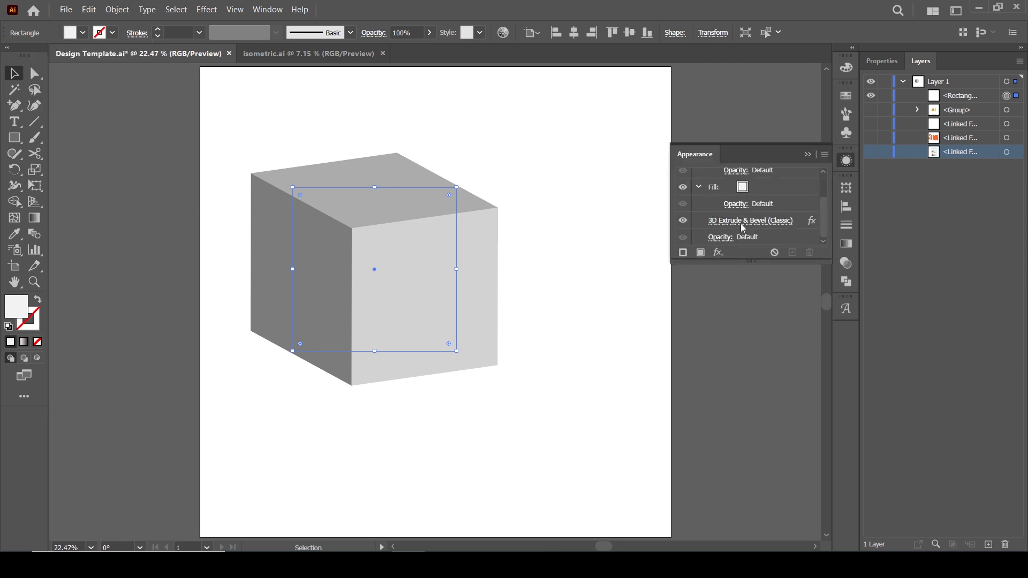
pyautogui.click(738, 223)
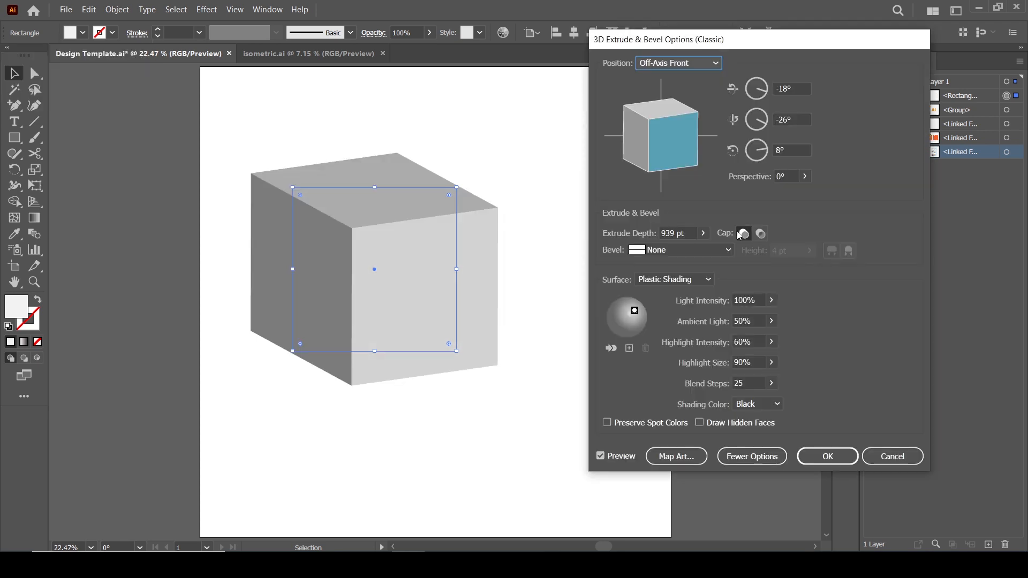
pyautogui.click(681, 154)
pyautogui.moveTo(681, 153); pyautogui.dragTo(680, 123)
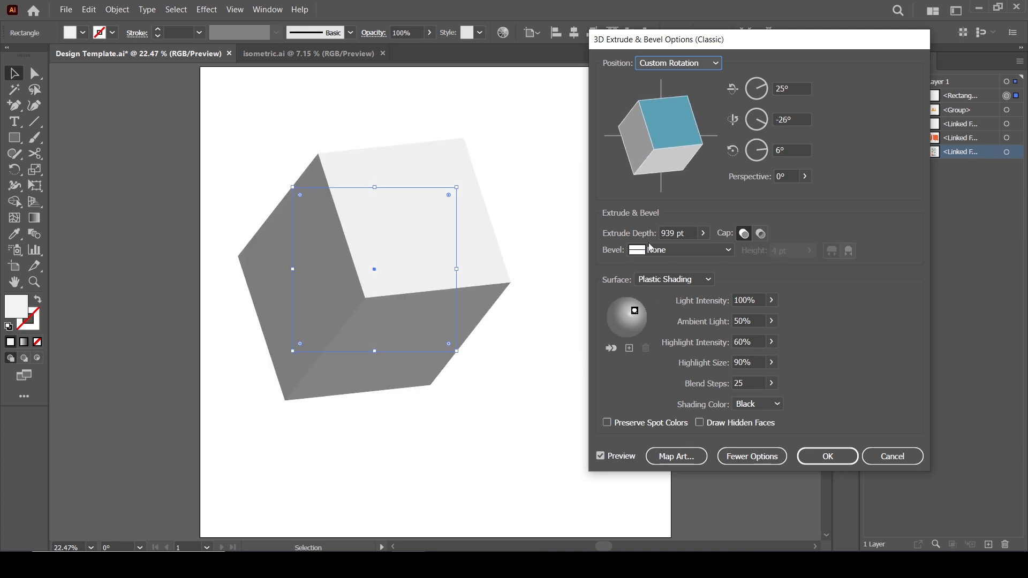
pyautogui.click(703, 233)
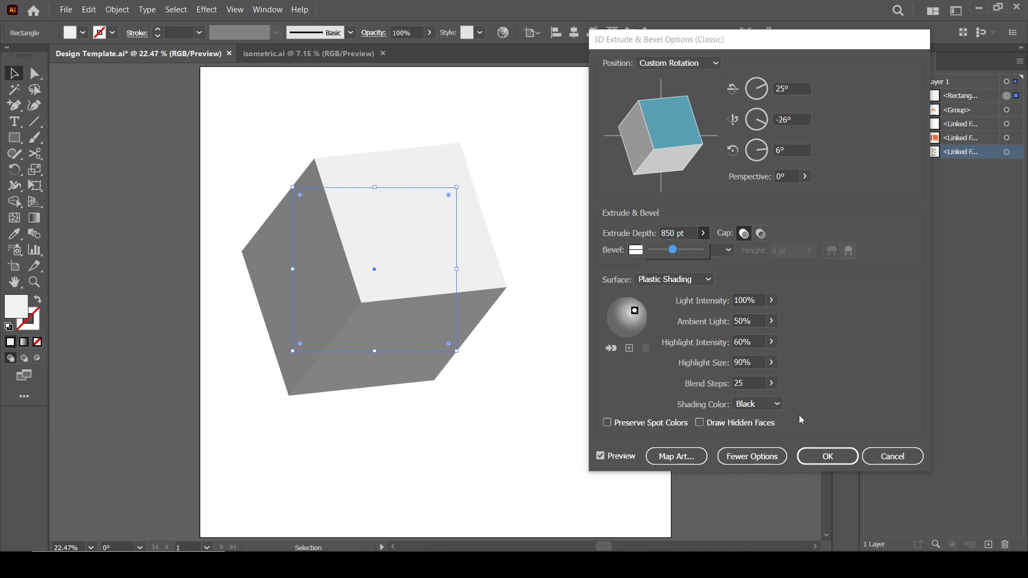
# Open Map Art and enable Invisible Geometry.
pyautogui.click(673, 456)
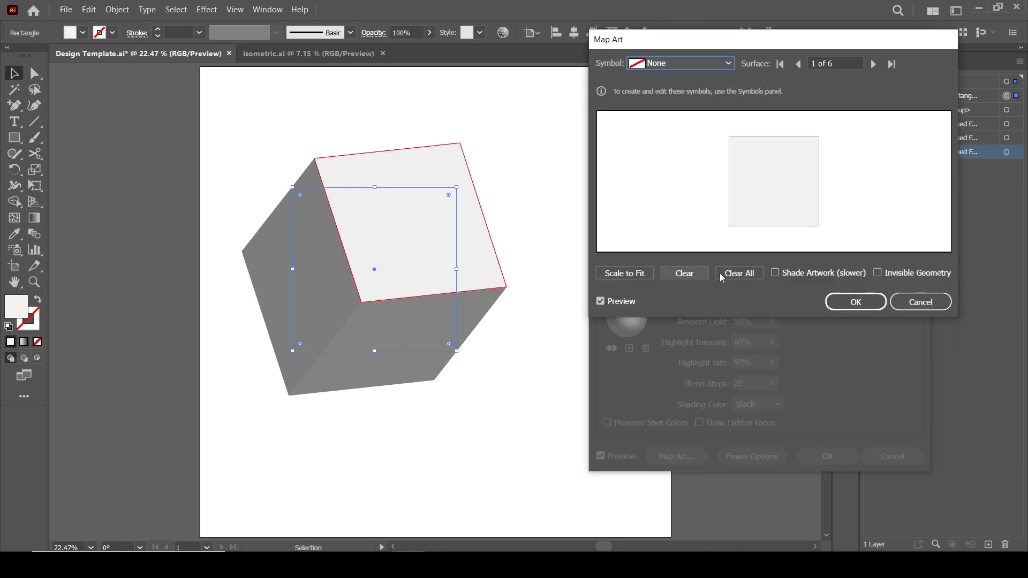
pyautogui.click(878, 273)
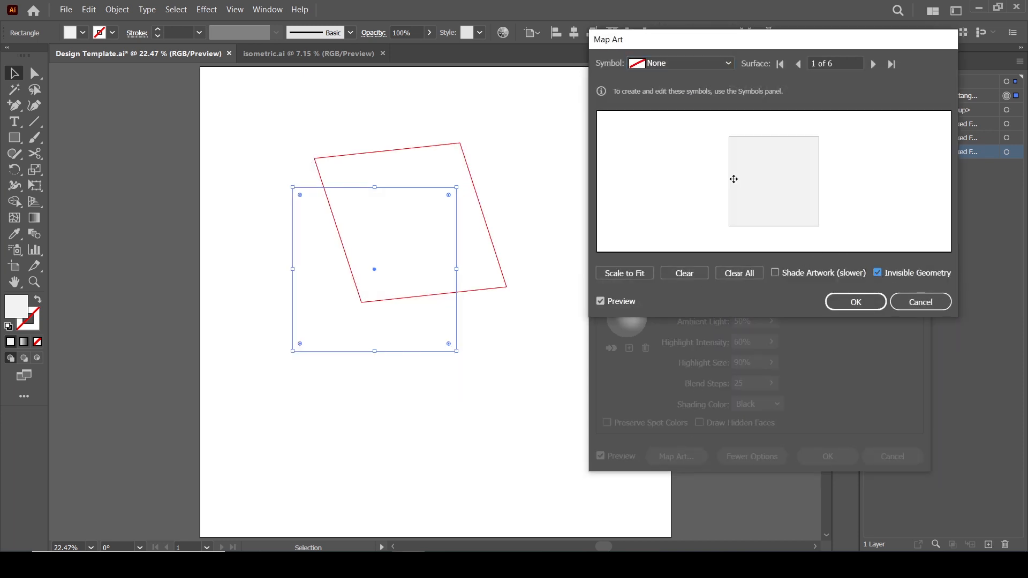
# Map New Symbol onto surface 1 of the cube and scale it to fit.
pyautogui.click(728, 62)
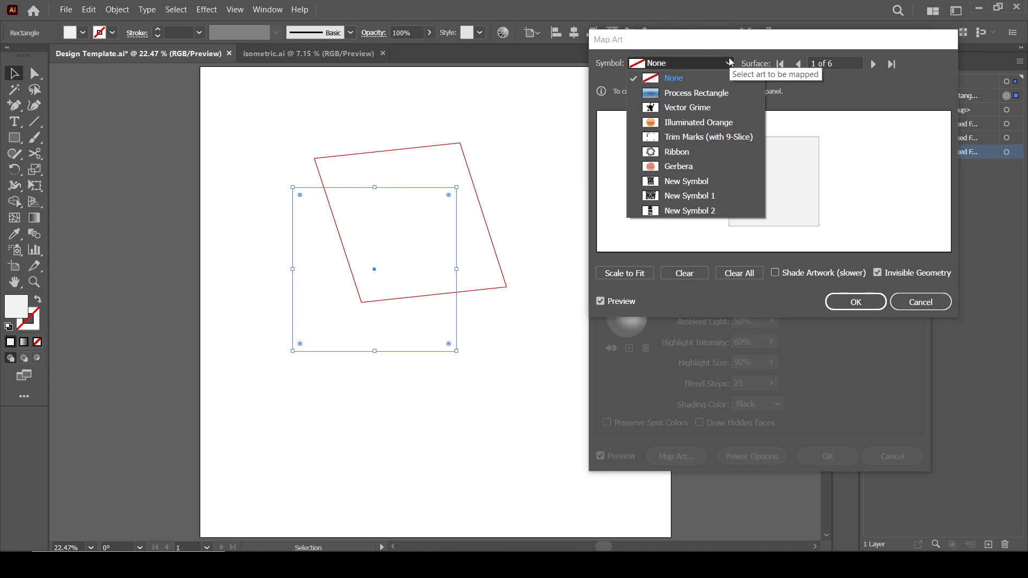
pyautogui.click(715, 186)
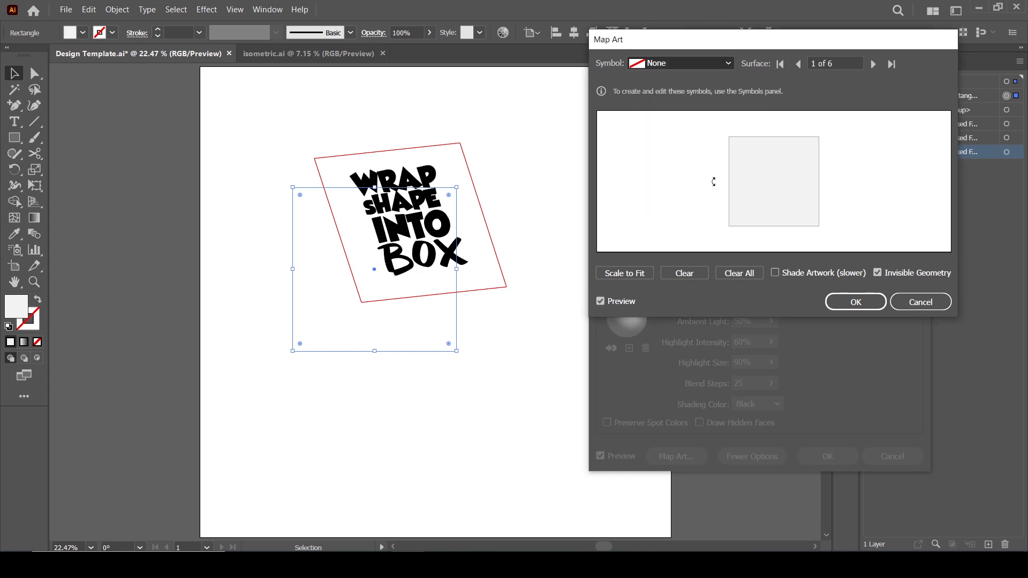
pyautogui.click(642, 274)
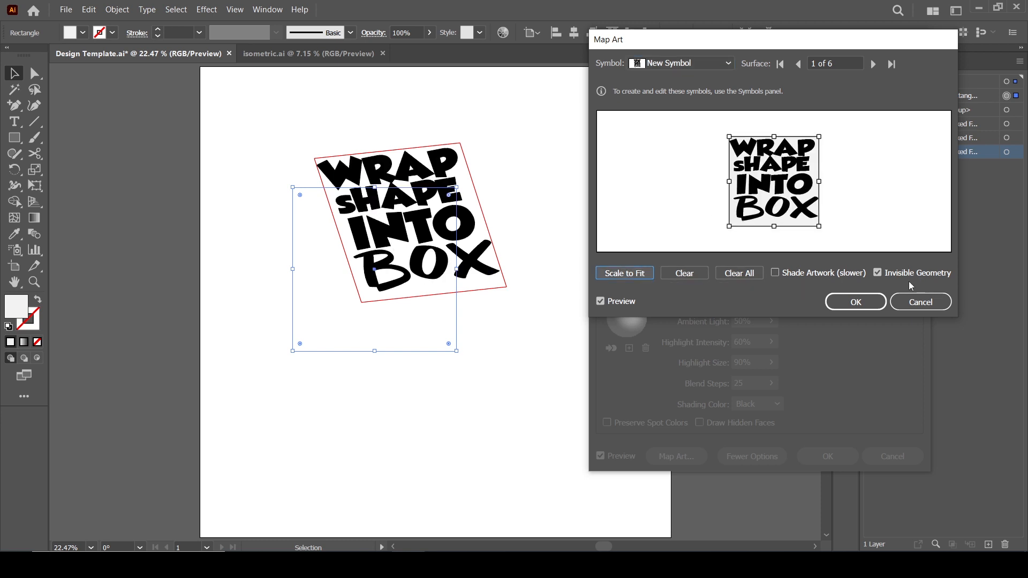
# Move to surface 4 of 6 and map New Symbol 1 onto it.
pyautogui.click(873, 64)
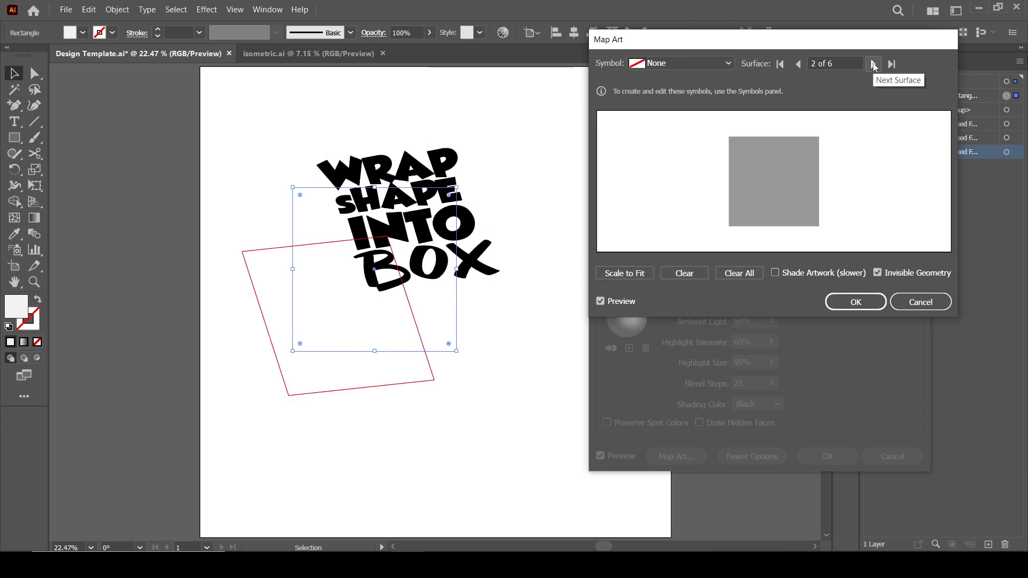
pyautogui.click(874, 64)
pyautogui.click(873, 64)
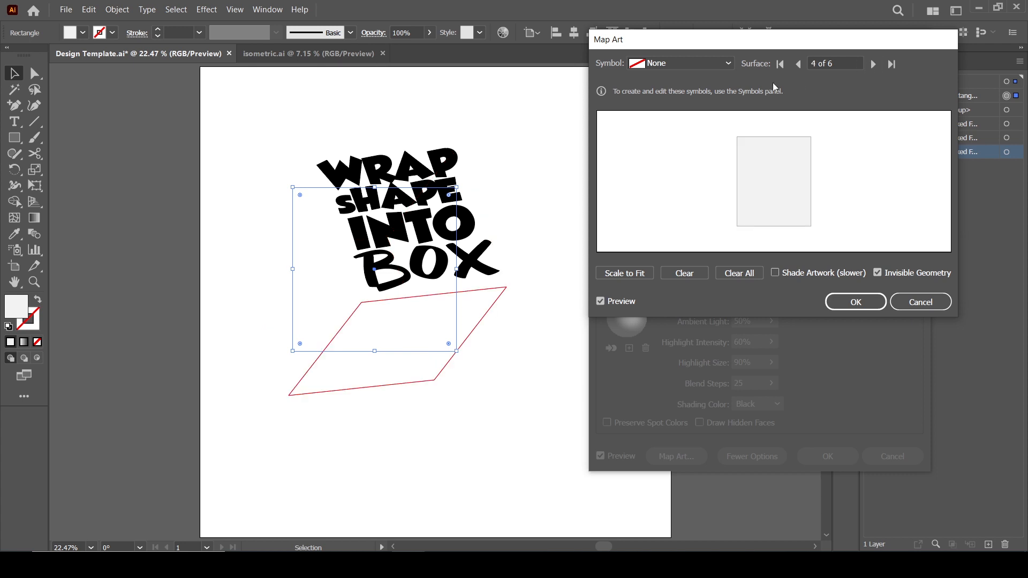
pyautogui.click(727, 64)
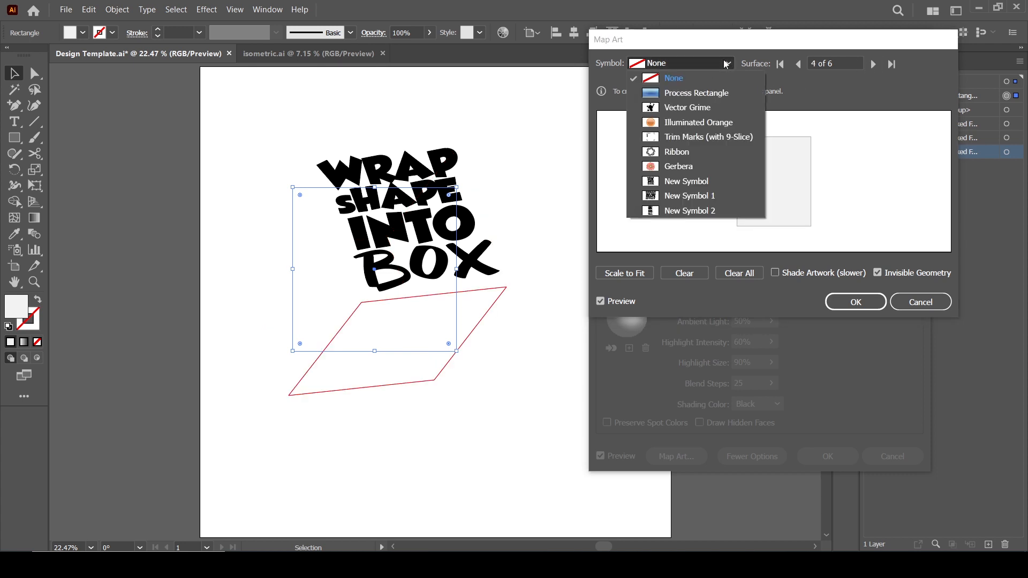
pyautogui.click(706, 197)
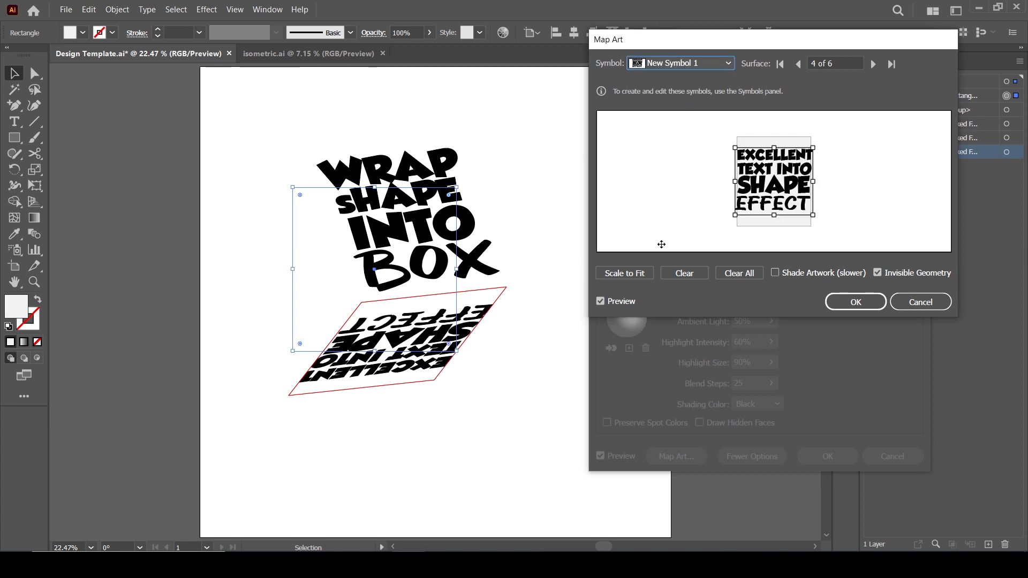
# Scale New Symbol 1 to fit surface 4 and rotate it 180°.
pyautogui.click(624, 273)
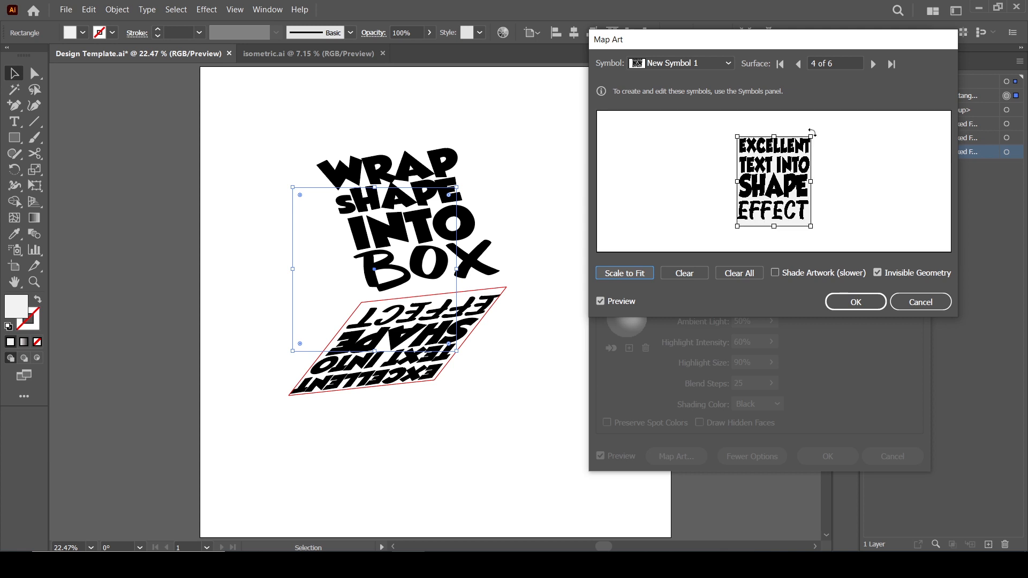
pyautogui.moveTo(775, 137); pyautogui.dragTo(763, 210)
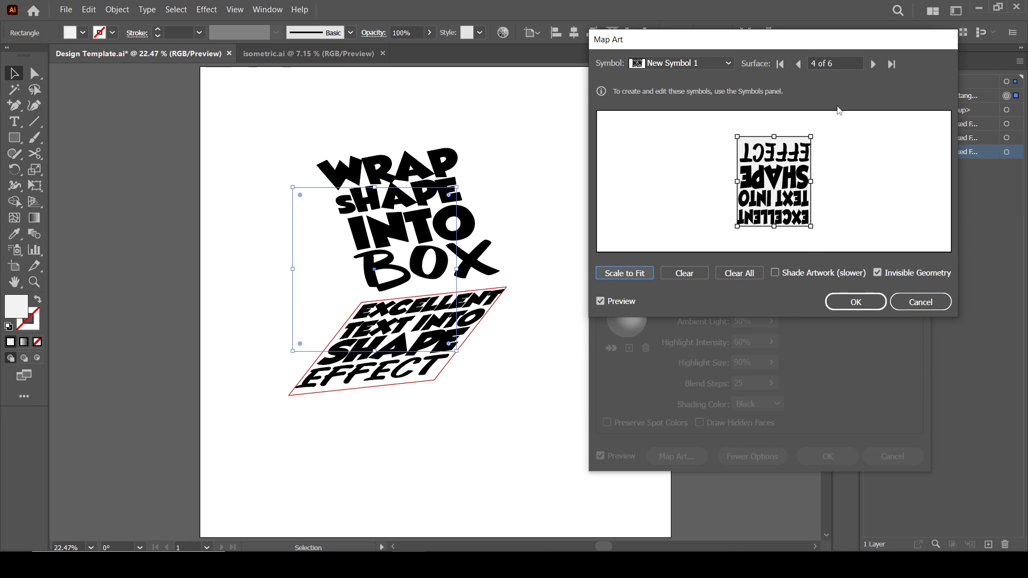
# Move to surface 5 of 6 and map New Symbol 2 onto it.
pyautogui.click(874, 64)
pyautogui.click(689, 67)
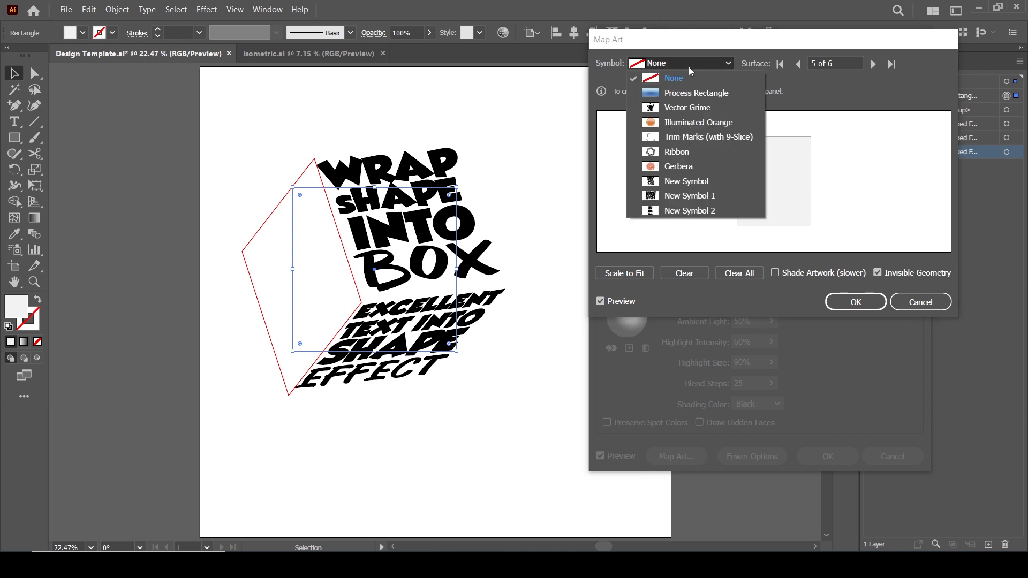
pyautogui.click(686, 207)
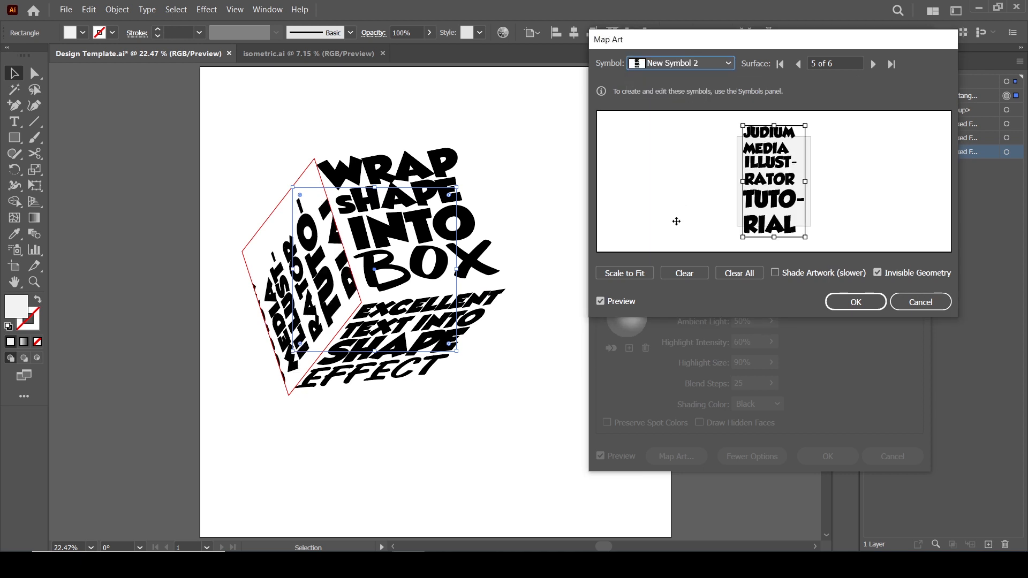
# Scale New Symbol 2 to fit surface 5, rotate it 180°, and nudge it into place.
pyautogui.click(636, 272)
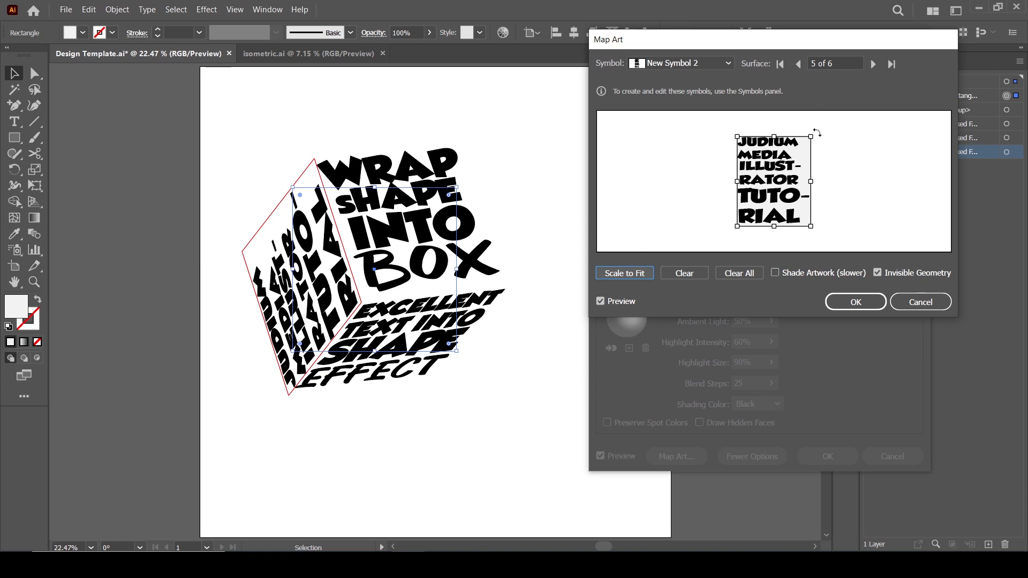
pyautogui.moveTo(816, 132); pyautogui.dragTo(744, 210)
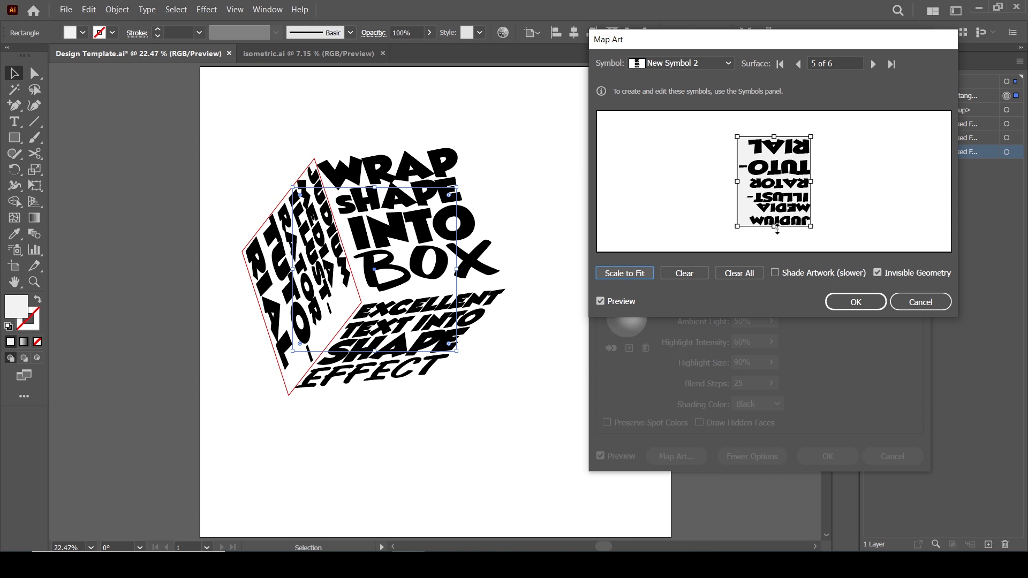
pyautogui.moveTo(776, 228); pyautogui.dragTo(775, 226)
pyautogui.moveTo(811, 182); pyautogui.dragTo(810, 182)
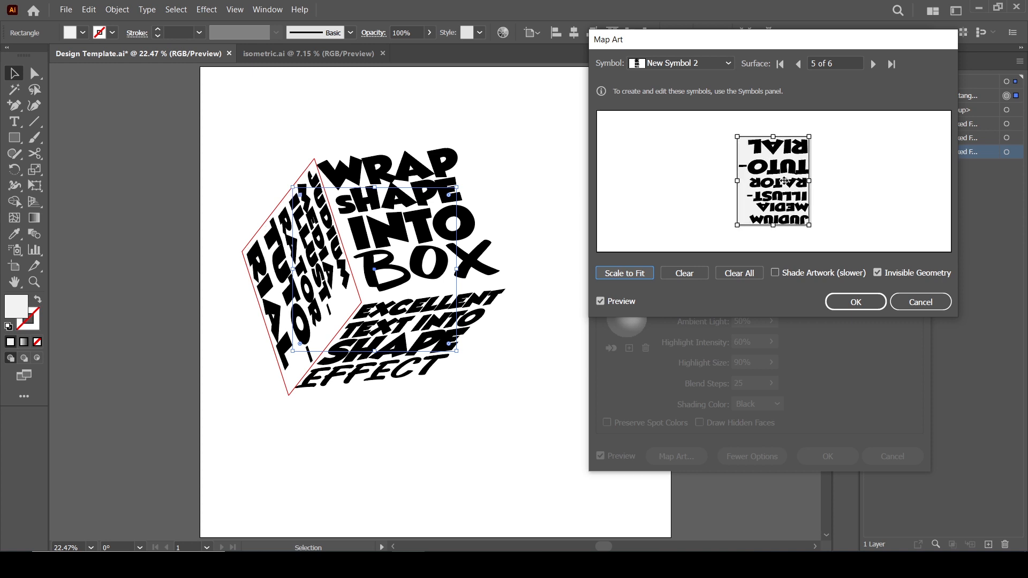
pyautogui.moveTo(784, 181); pyautogui.dragTo(786, 181)
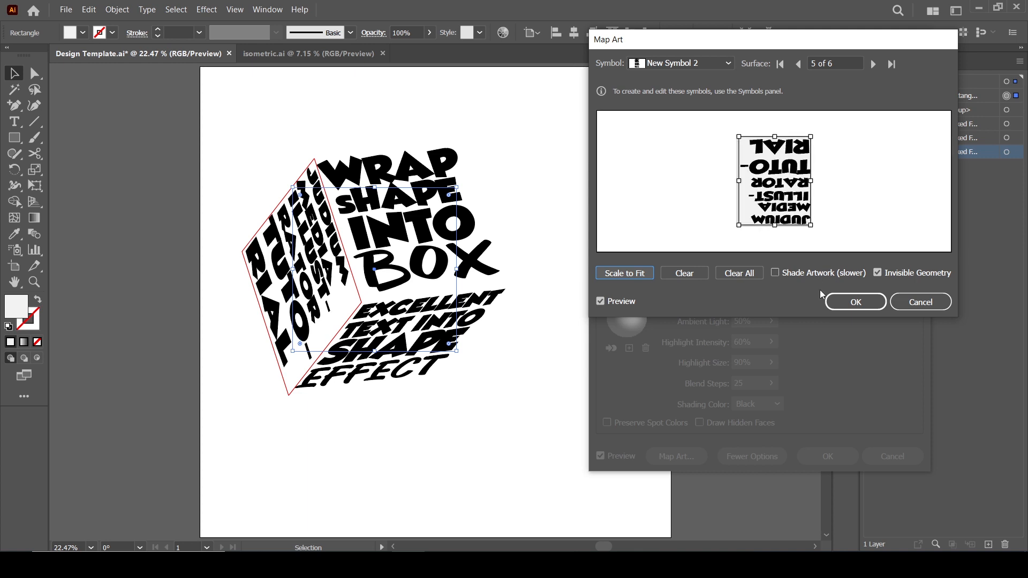
# Confirm the Map Art and 3D Extrude & Bevel dialogs, and close the Appearance panel.
pyautogui.click(857, 301)
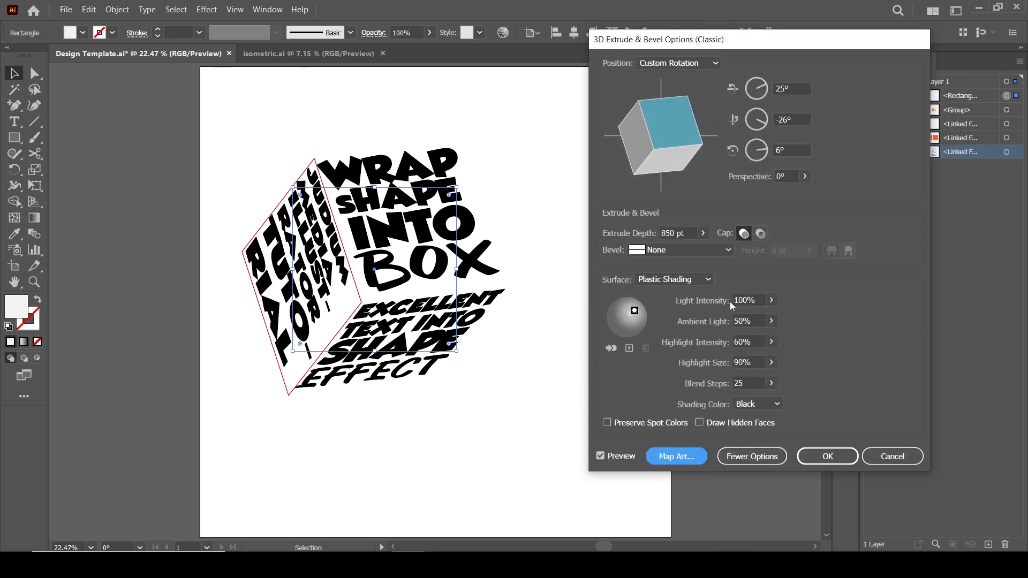
pyautogui.click(822, 458)
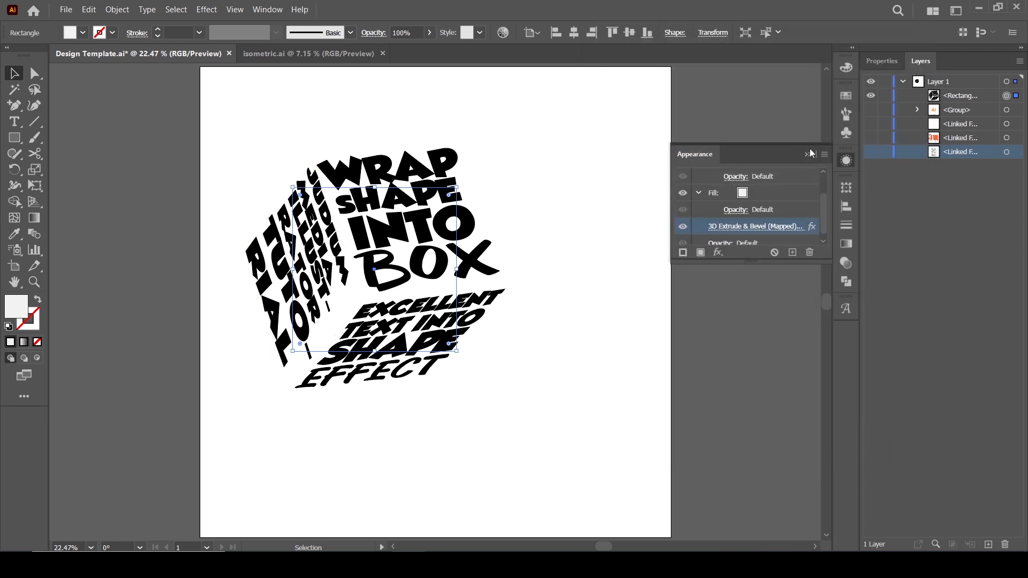
pyautogui.click(811, 154)
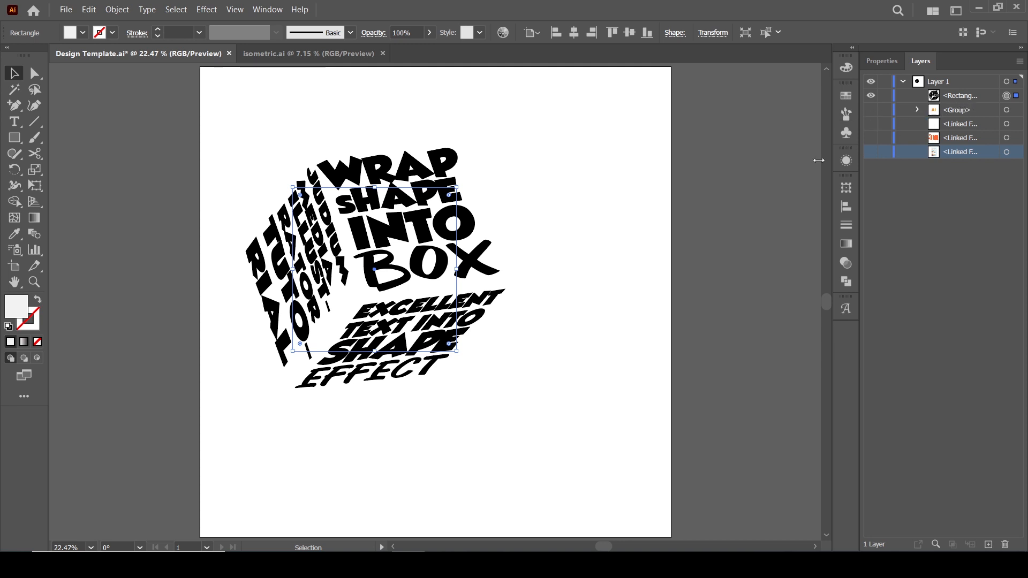
# Expand the cube's appearance and ungroup it twice into separate face groups.
pyautogui.click(117, 9)
pyautogui.click(195, 160)
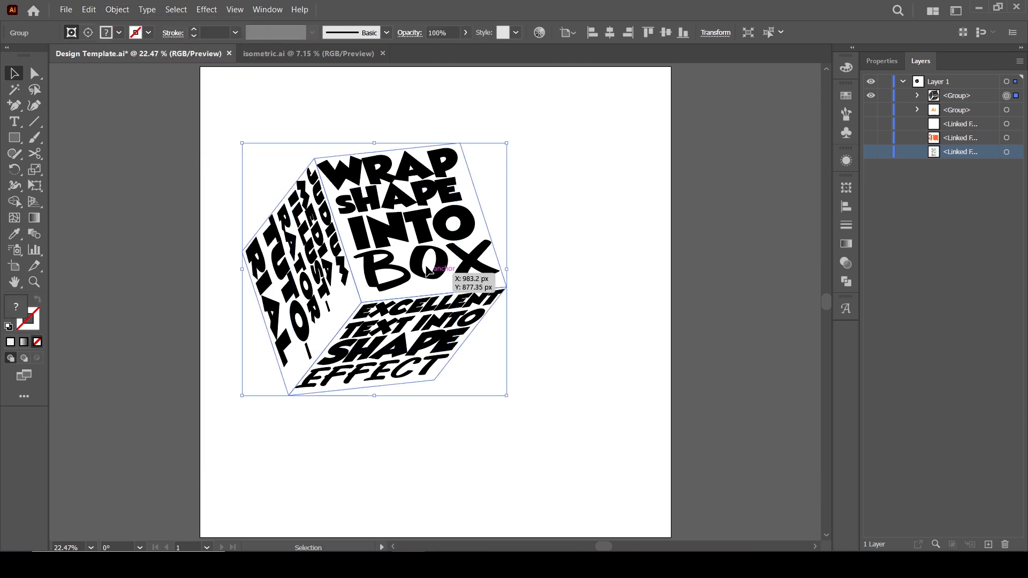
pyautogui.rightClick(440, 262)
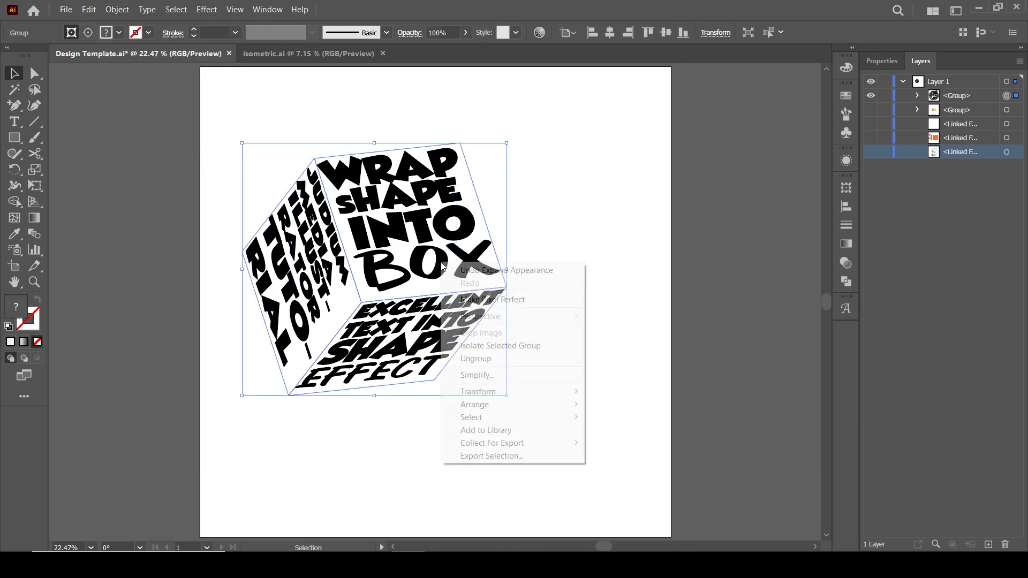
pyautogui.click(519, 358)
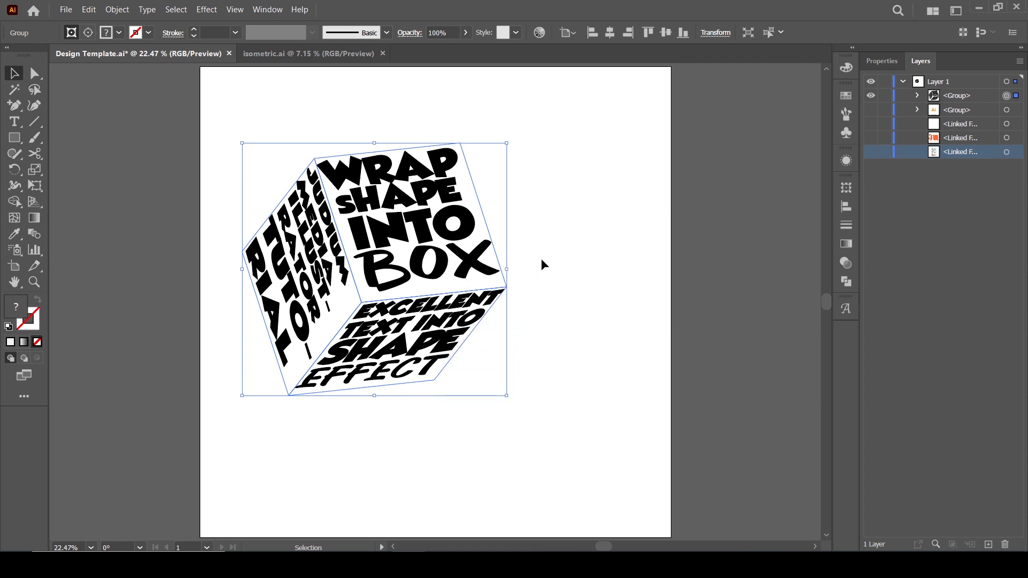
pyautogui.click(544, 251)
pyautogui.click(474, 265)
pyautogui.rightClick(471, 263)
pyautogui.click(512, 358)
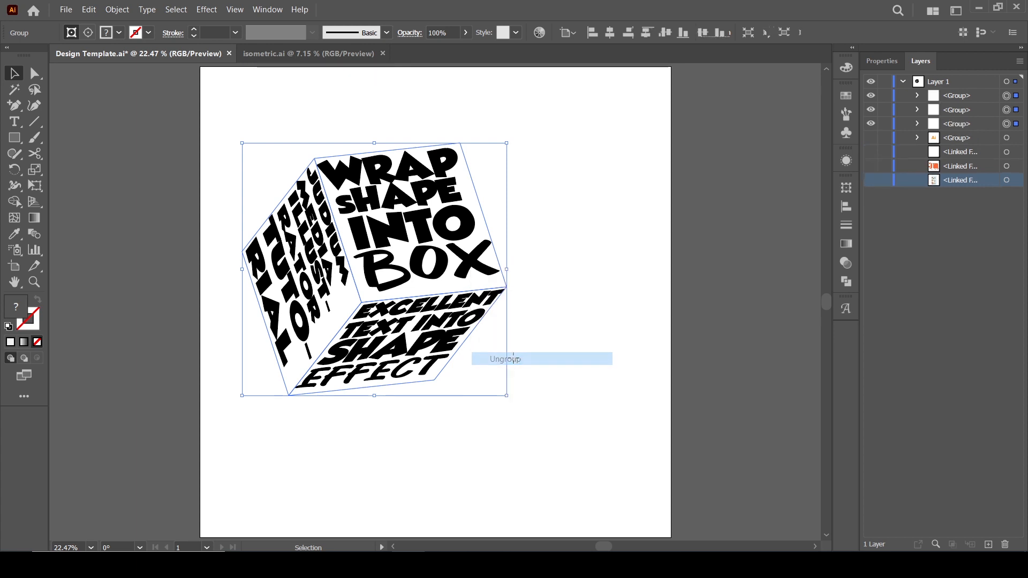
pyautogui.click(577, 209)
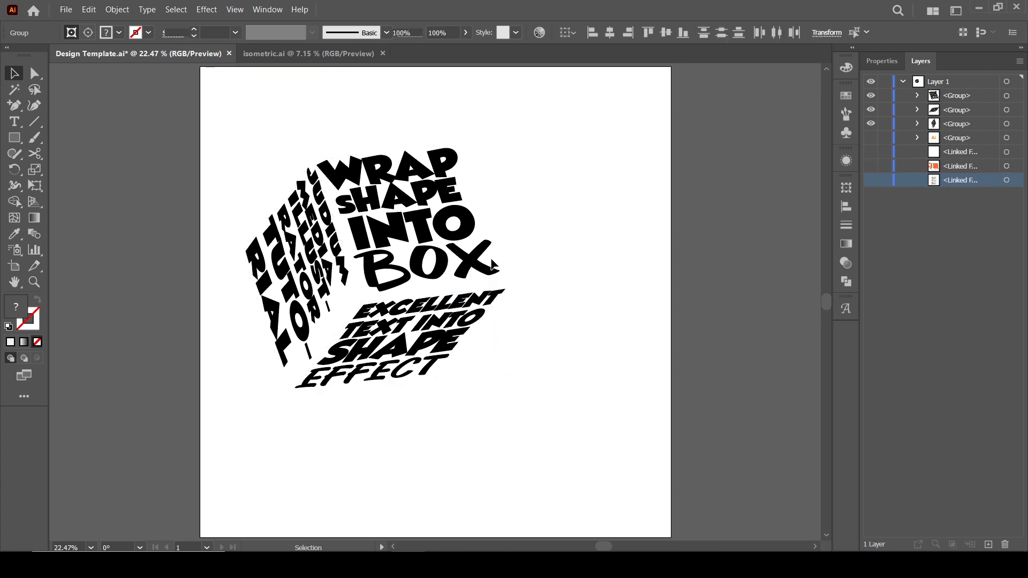
# Ungroup the top, bottom and side face groups one by one into clip groups.
pyautogui.click(475, 264)
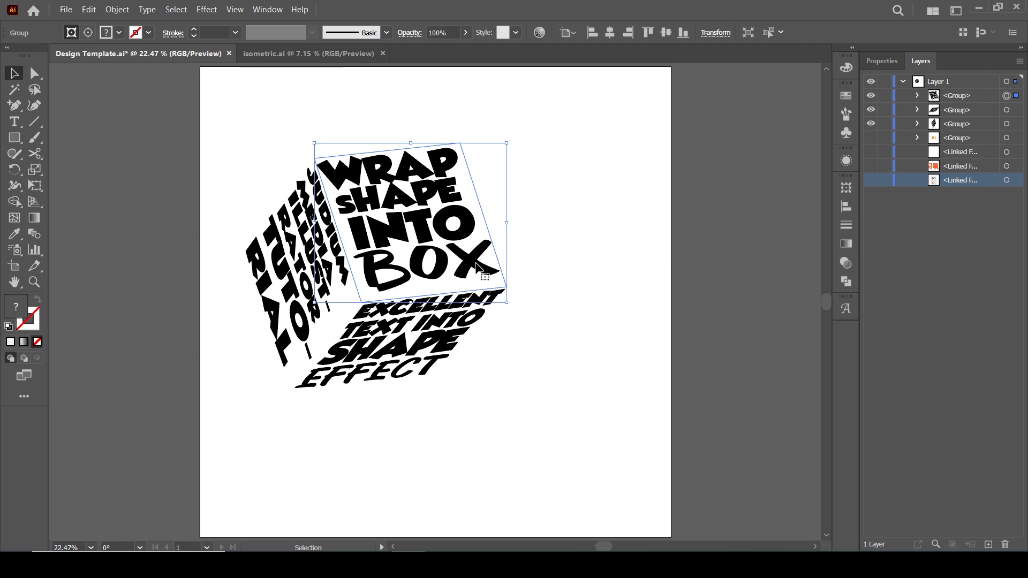
pyautogui.rightClick(476, 264)
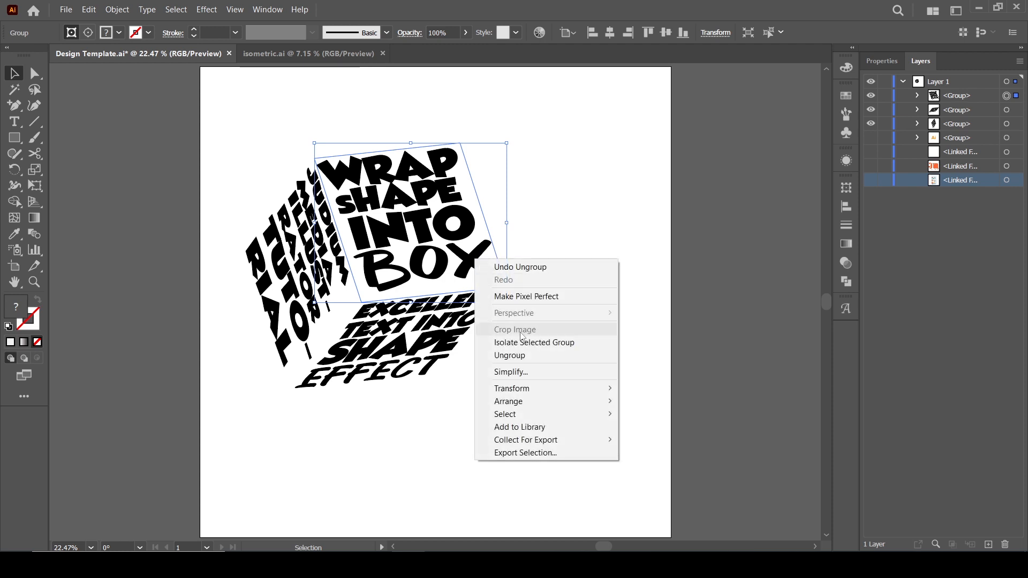
pyautogui.click(525, 355)
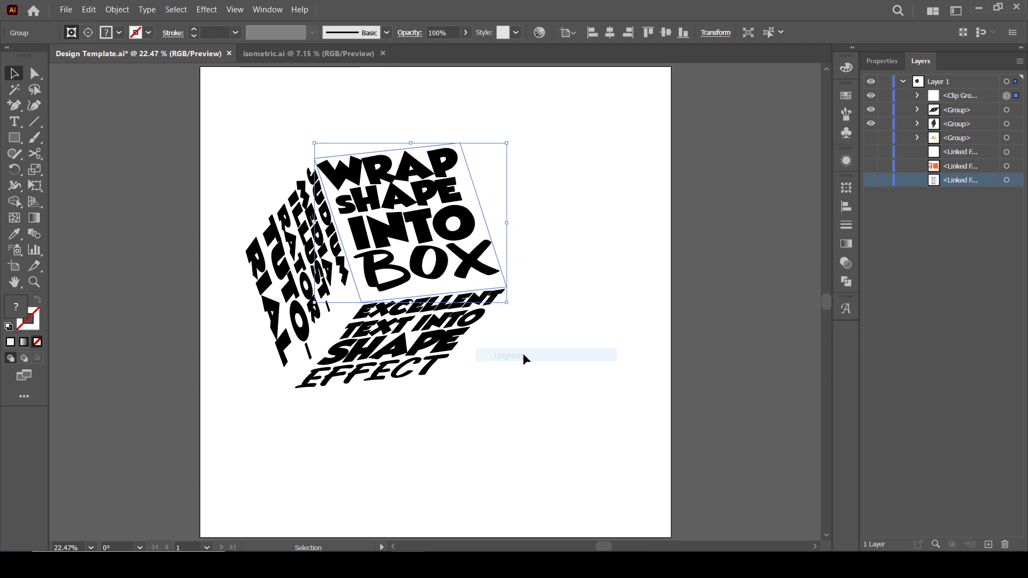
pyautogui.click(449, 347)
pyautogui.rightClick(451, 339)
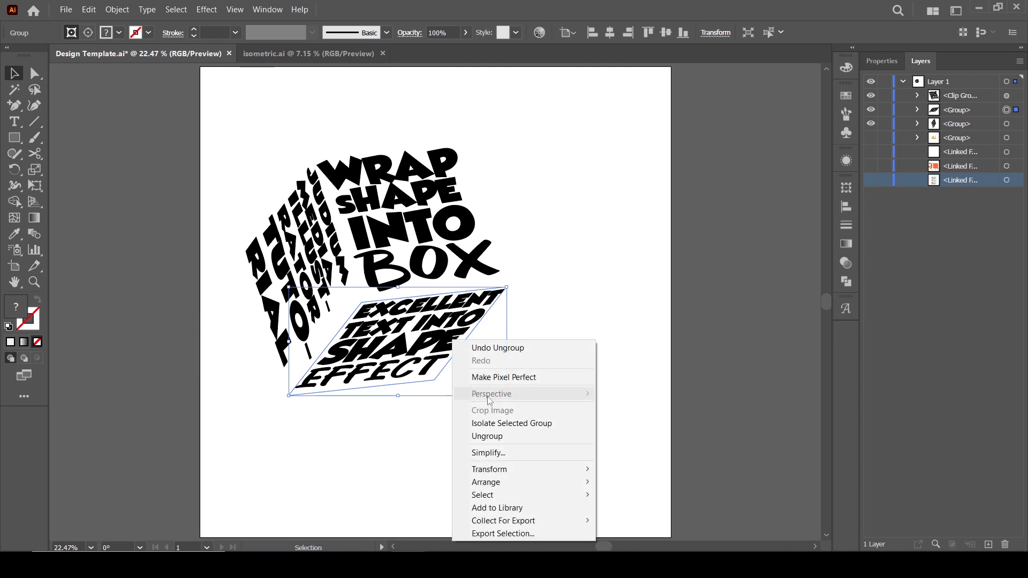
pyautogui.click(494, 436)
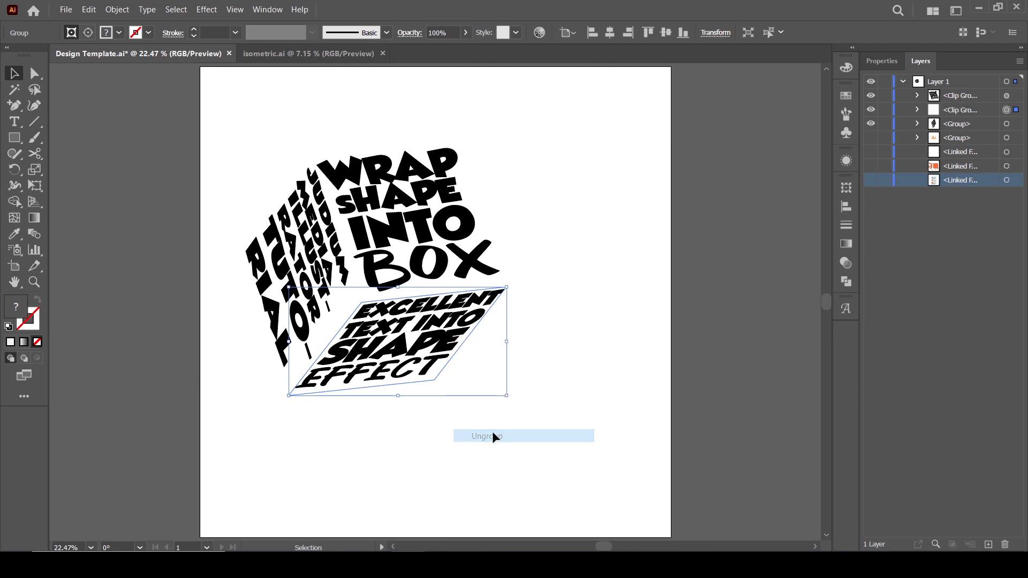
pyautogui.click(317, 253)
pyautogui.rightClick(315, 252)
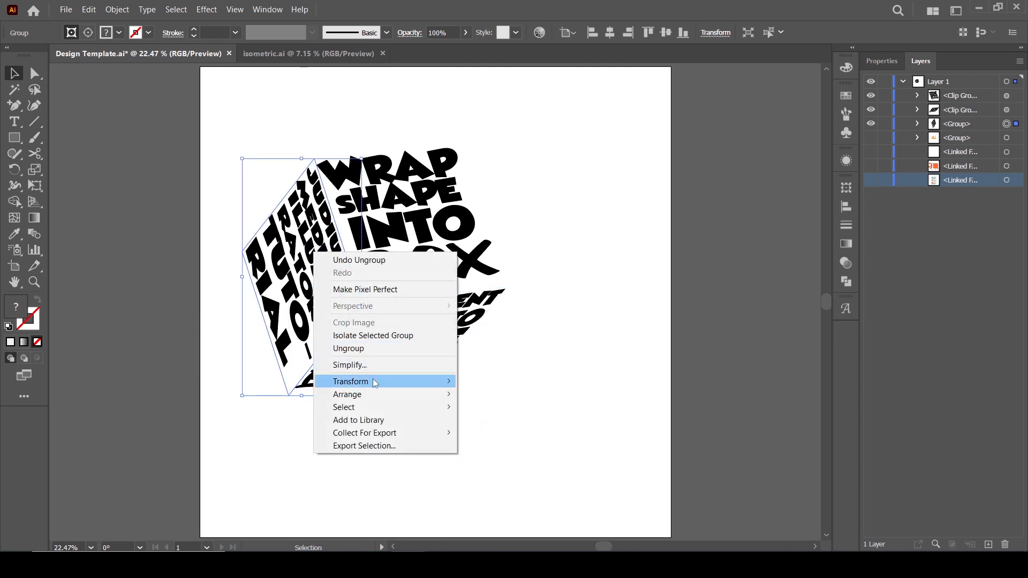
pyautogui.click(349, 349)
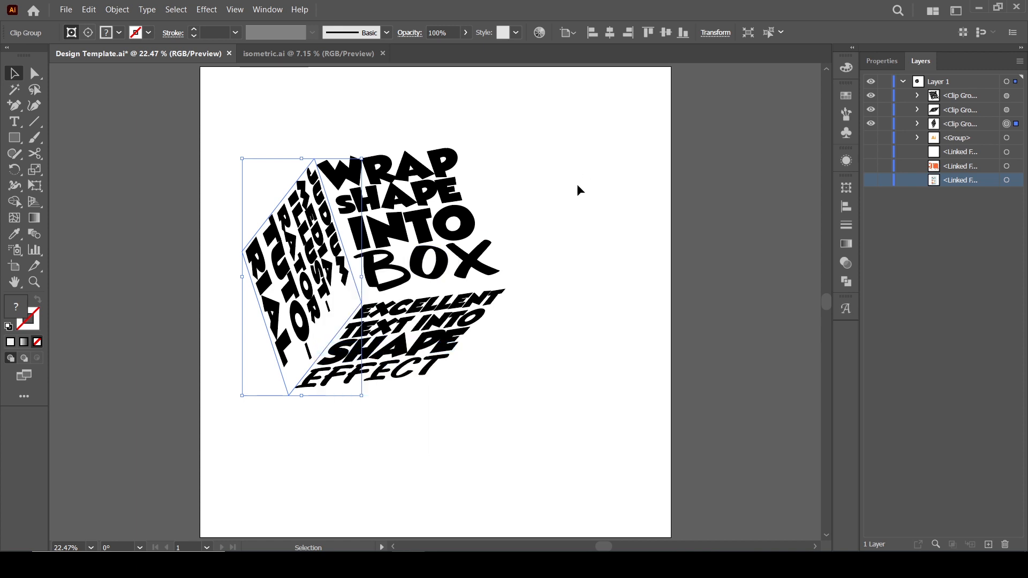
# Select the top face's clip group, expand it in Layers, and delete its clipping path.
pyautogui.click(495, 198)
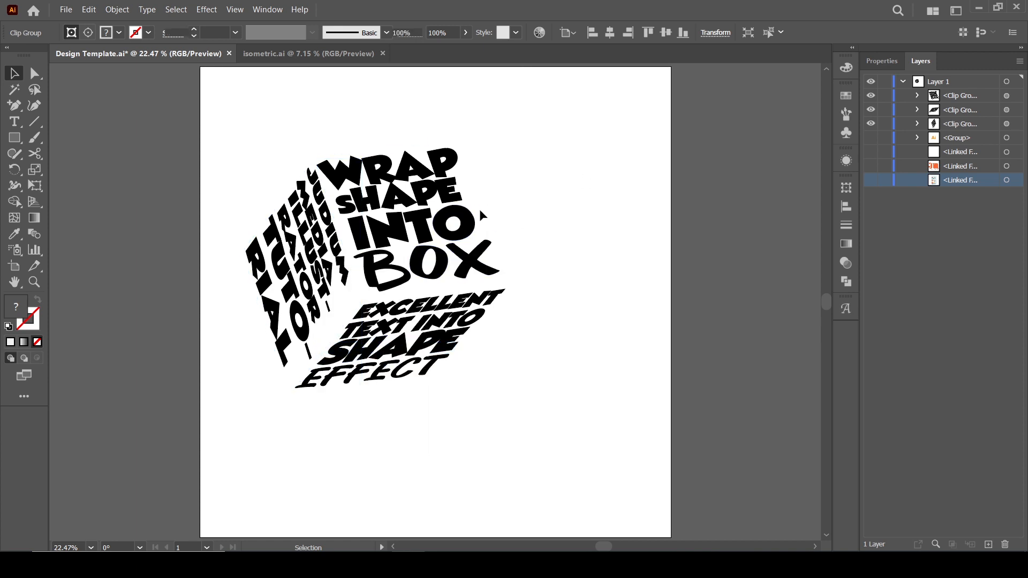
pyautogui.click(460, 229)
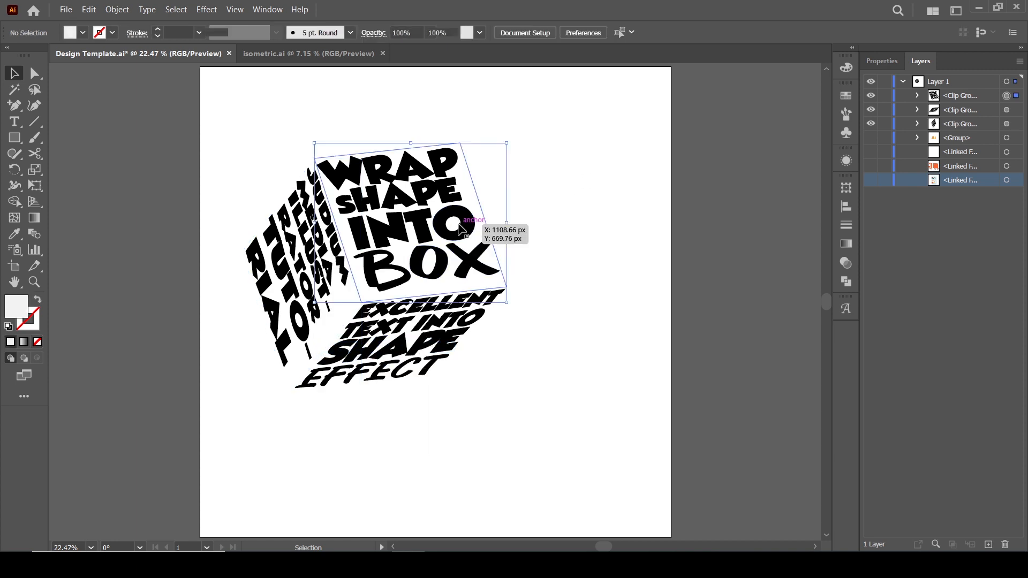
pyautogui.click(918, 96)
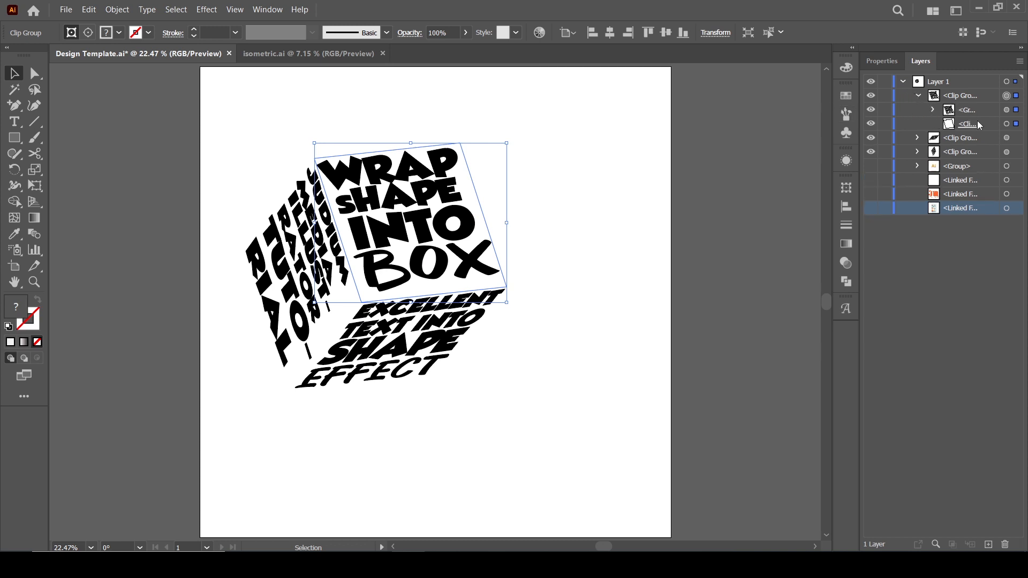
pyautogui.click(1016, 125)
pyautogui.press('Delete')
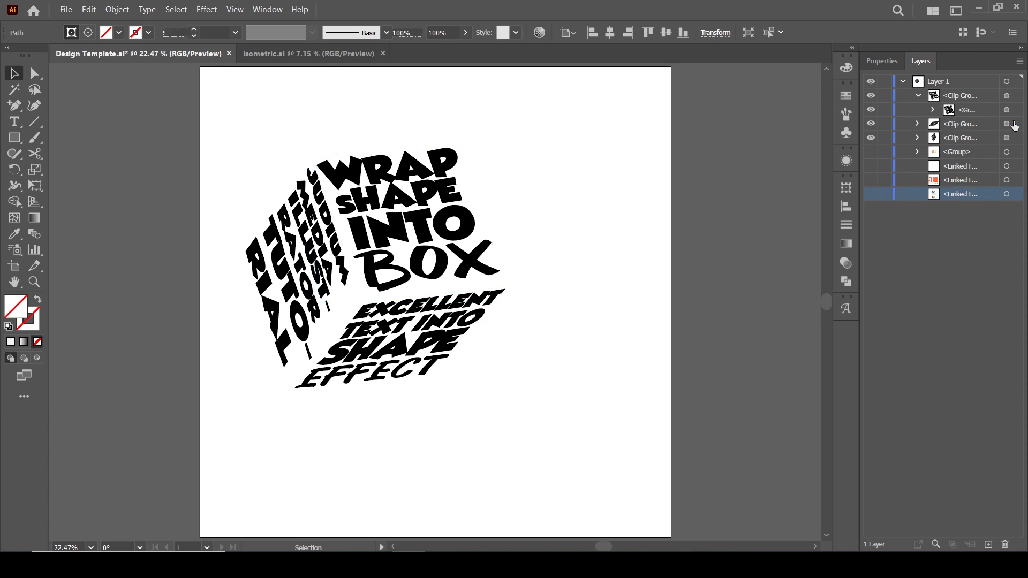
# Delete the clipping paths inside the bottom and side faces' clip groups.
pyautogui.click(478, 325)
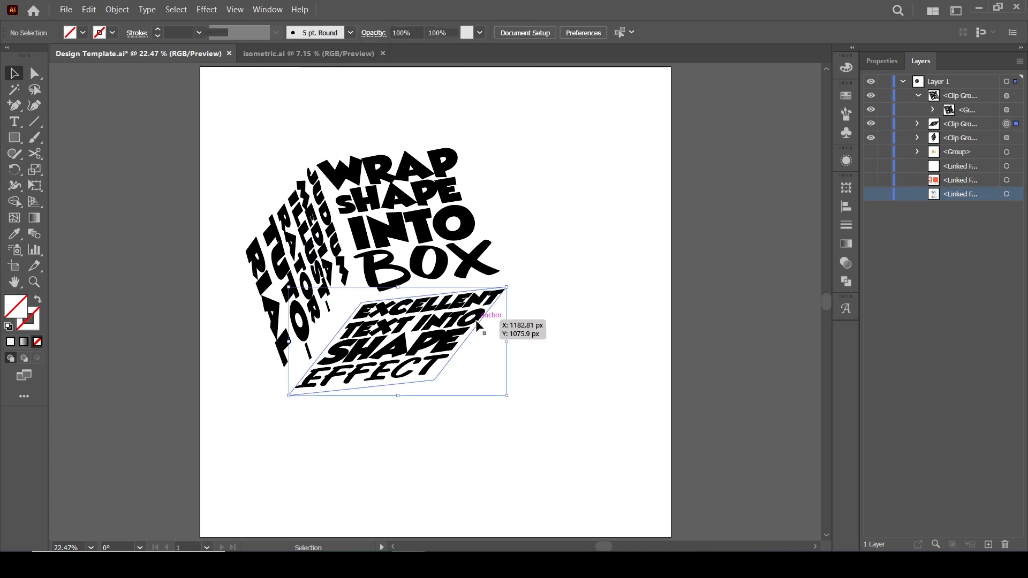
pyautogui.click(916, 124)
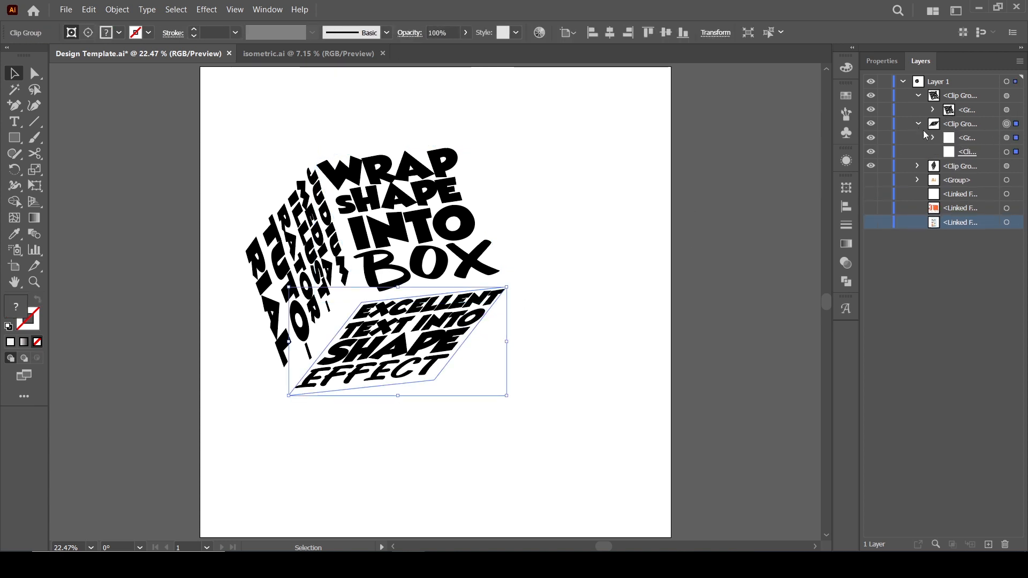
pyautogui.click(1016, 153)
pyautogui.press('Delete')
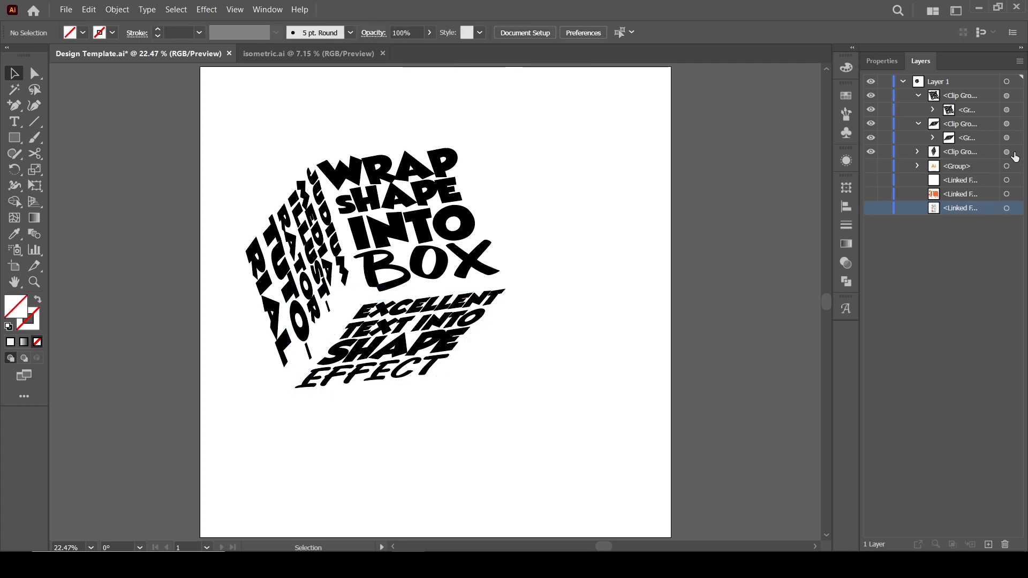
pyautogui.click(917, 151)
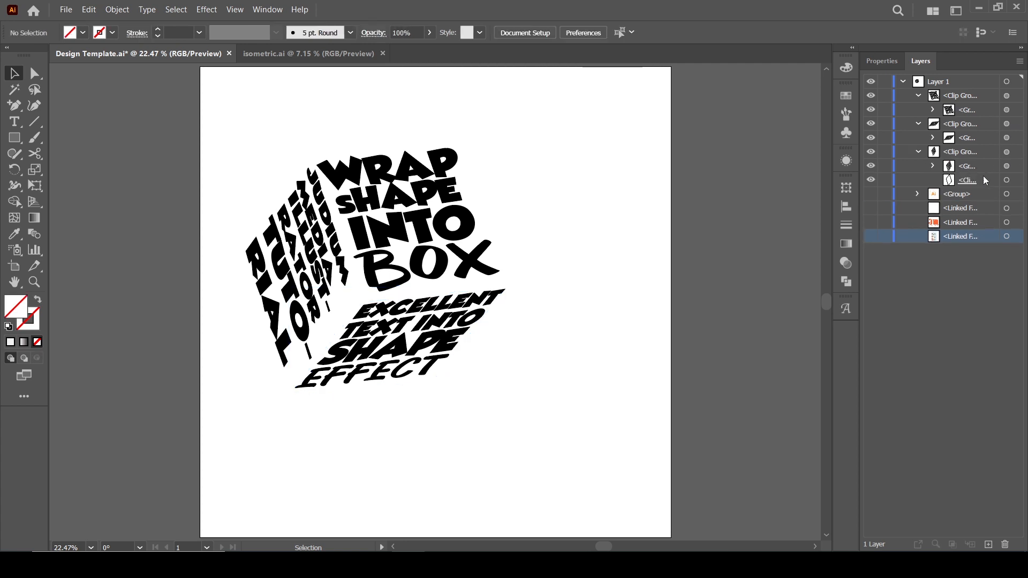
pyautogui.click(1011, 182)
pyautogui.press('Delete')
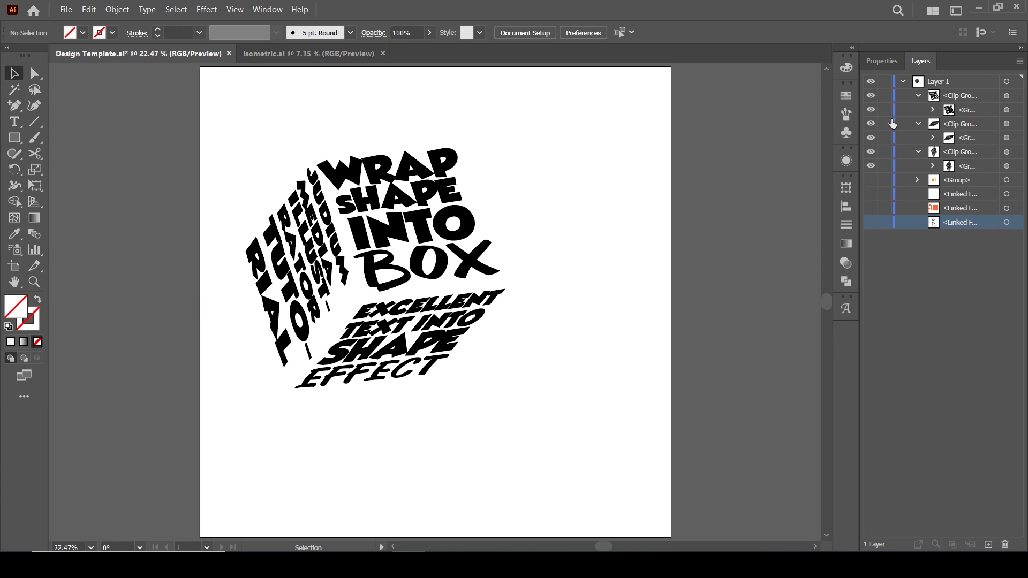
# Collapse the face clip groups, select all three faces of the lettered cube, and fill them with white.
pyautogui.click(917, 125)
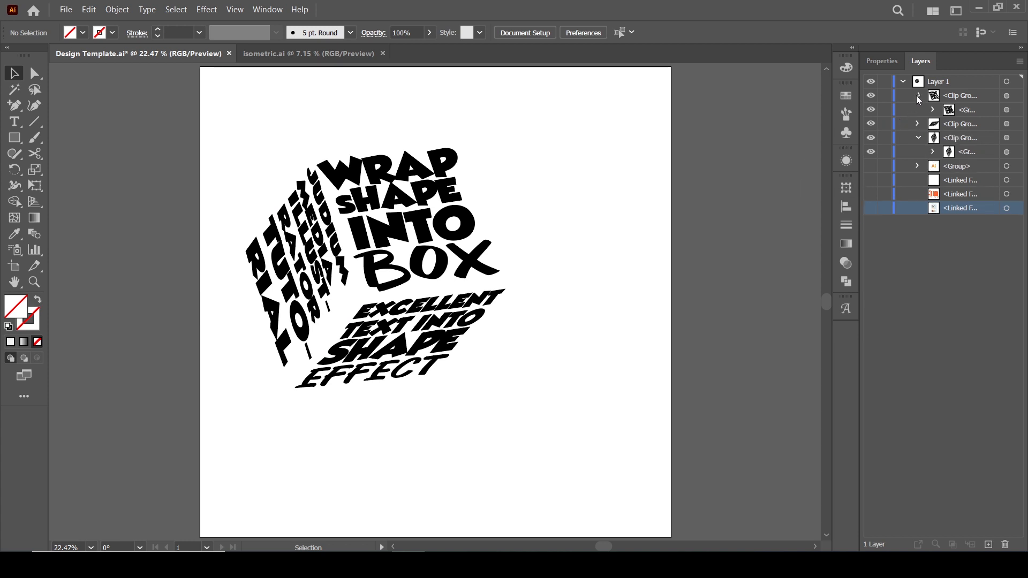
pyautogui.click(918, 97)
pyautogui.click(919, 125)
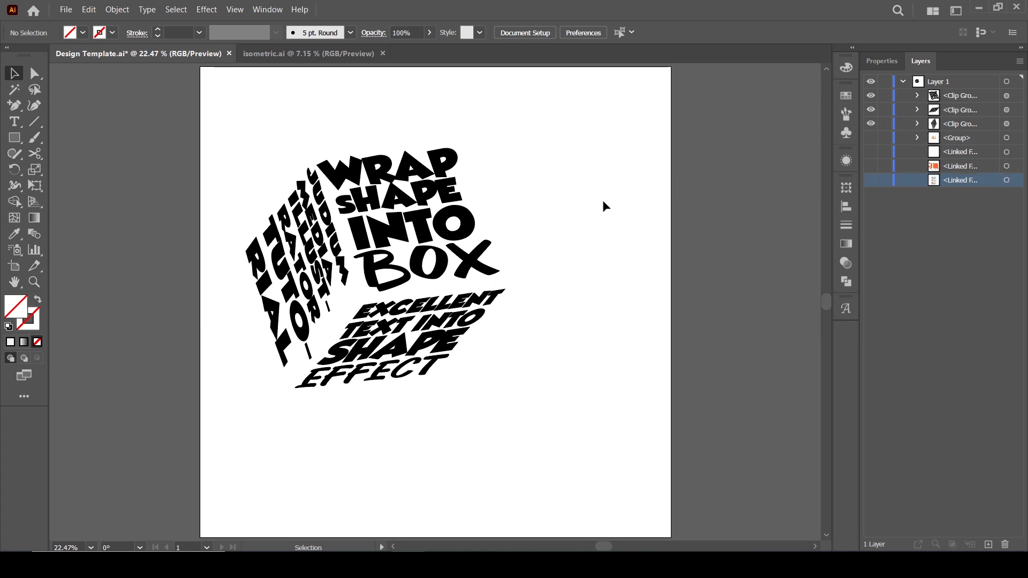
pyautogui.click(464, 219)
pyautogui.click(306, 239)
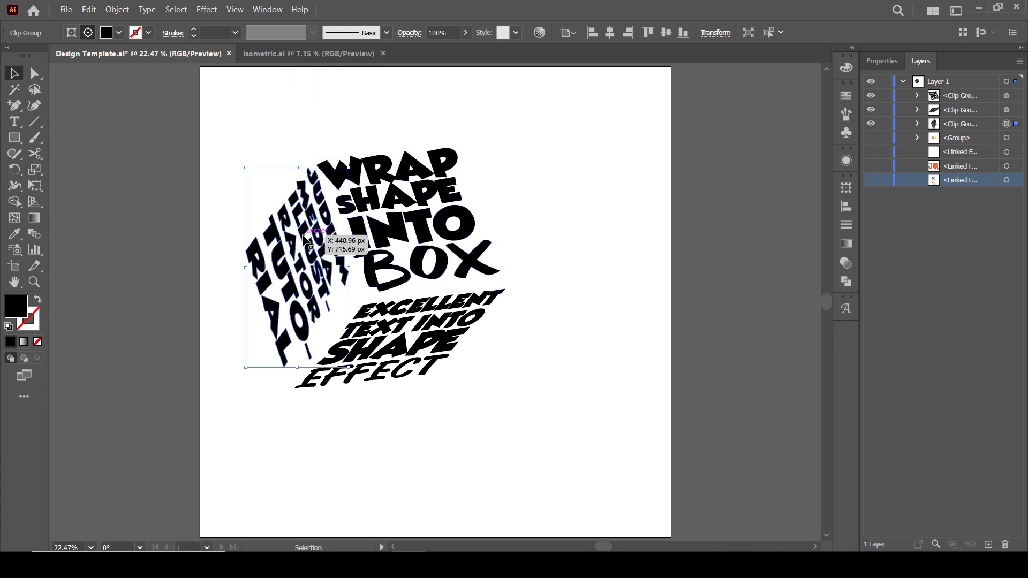
pyautogui.click(397, 321)
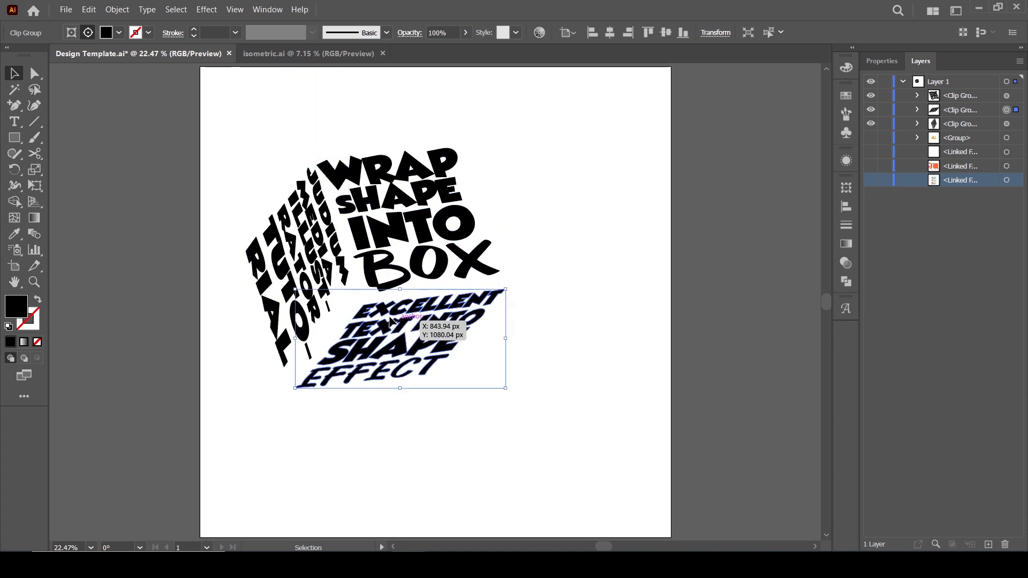
pyautogui.click(102, 245)
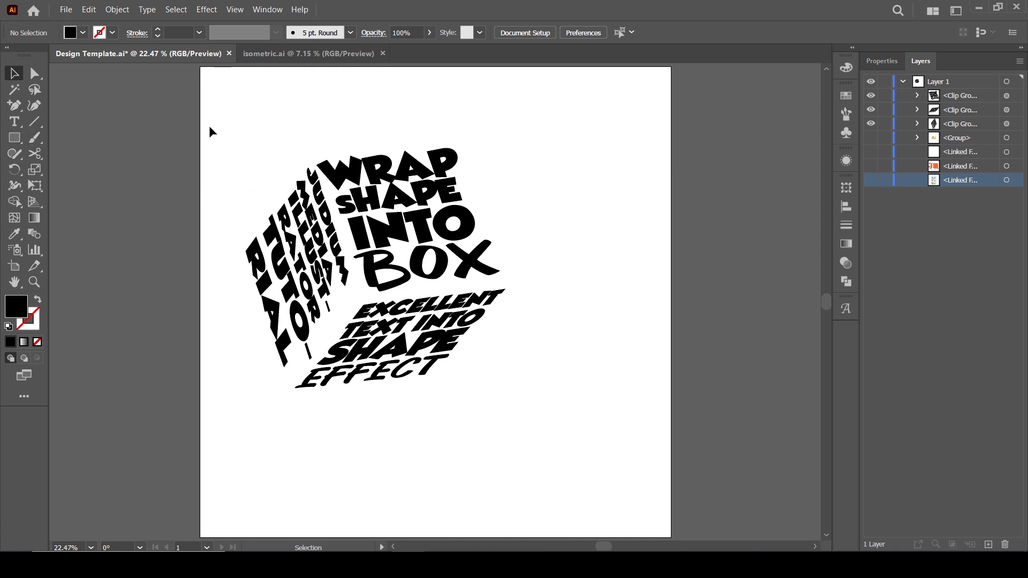
pyautogui.moveTo(233, 143); pyautogui.dragTo(573, 432)
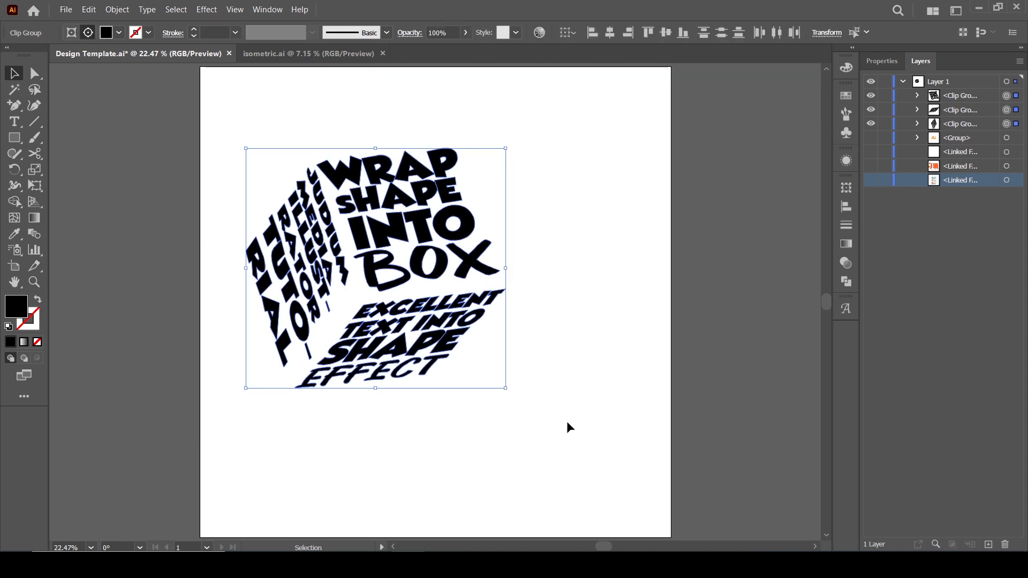
pyautogui.click(119, 34)
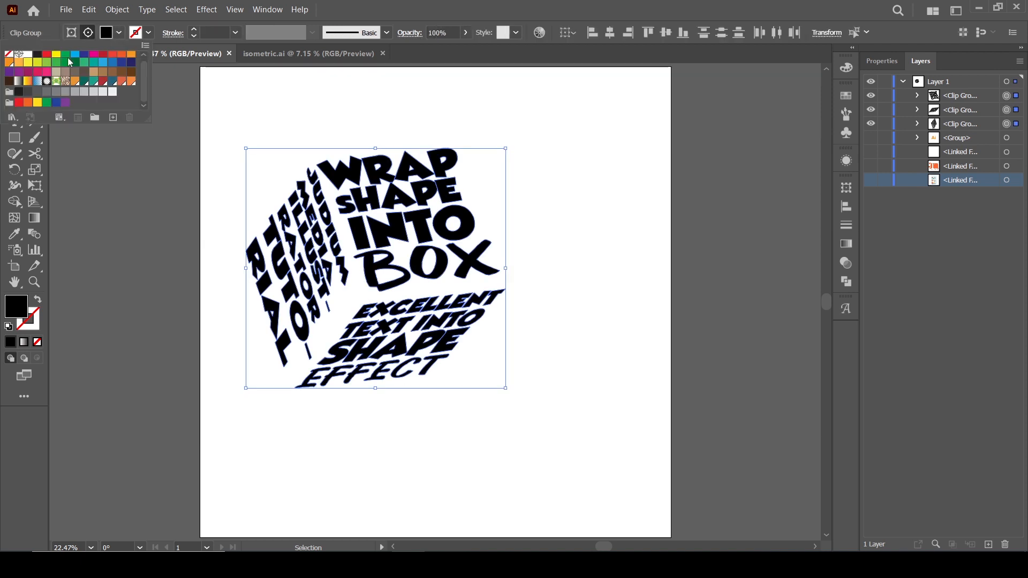
pyautogui.click(28, 54)
pyautogui.click(118, 209)
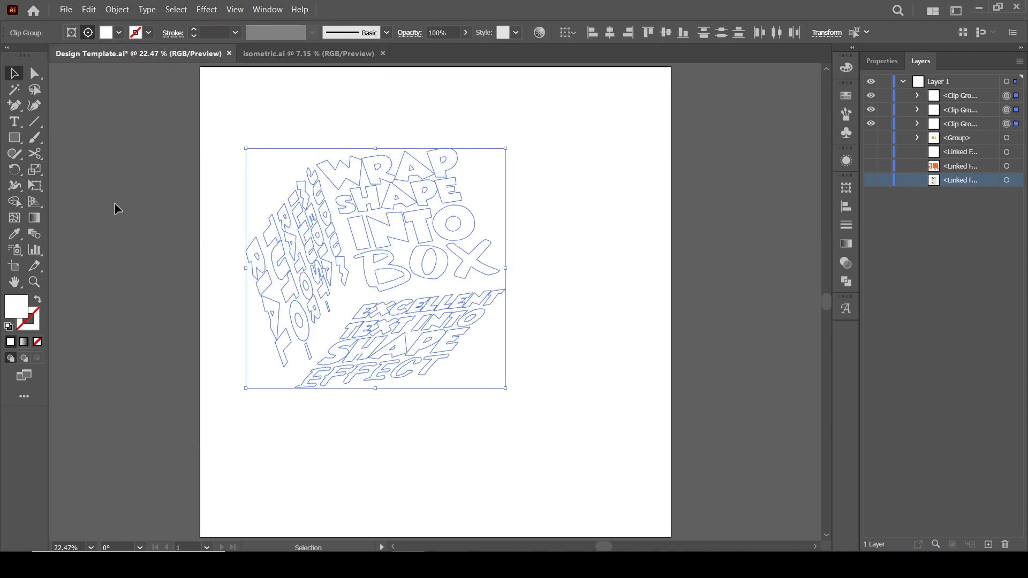
pyautogui.click(118, 209)
# Draw a 2000 px by 2000 px rectangle with the Rectangle tool.
pyautogui.click(15, 139)
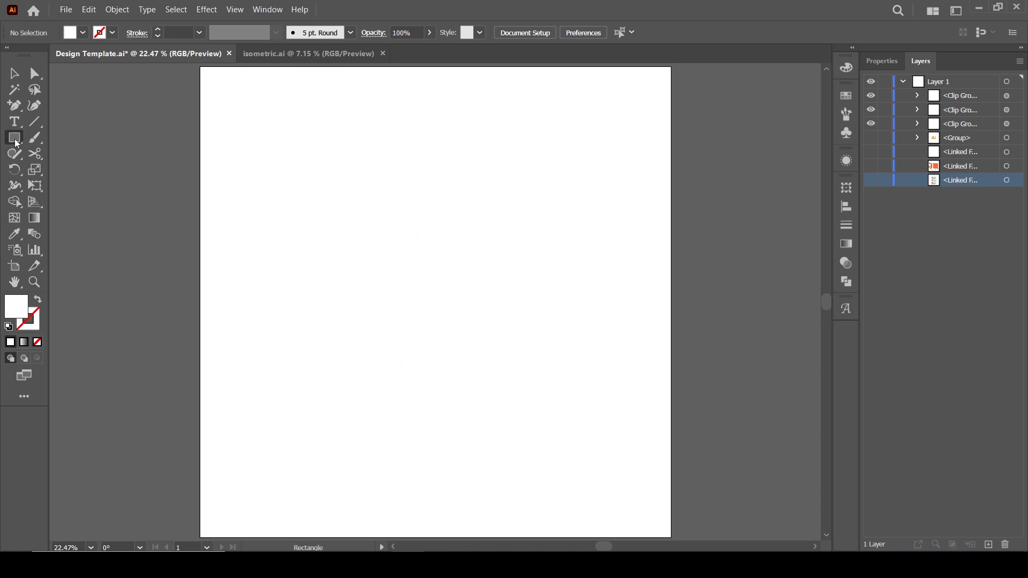
pyautogui.click(242, 119)
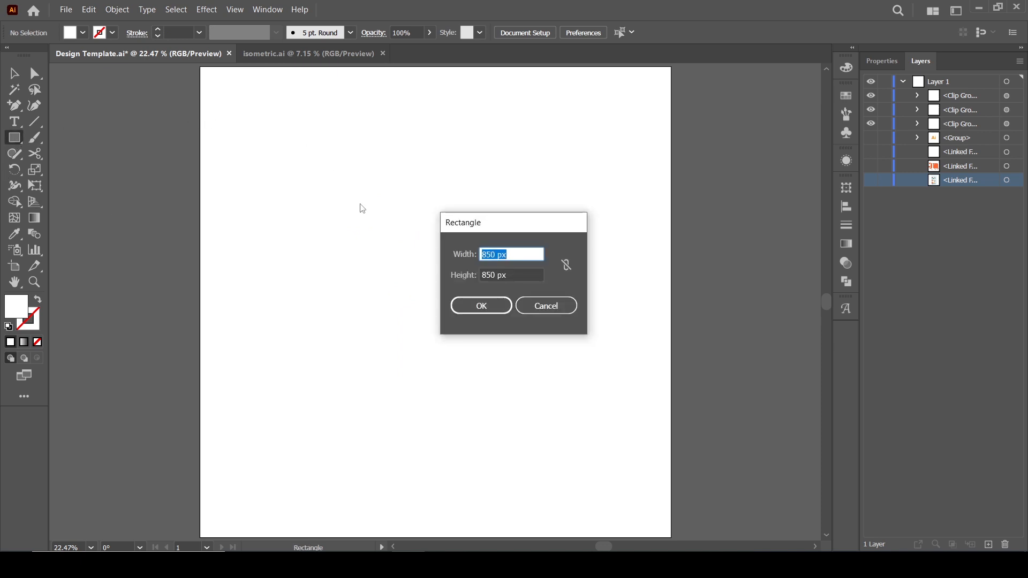
pyautogui.write('2000')
pyautogui.press('Tab')
pyautogui.write('2')
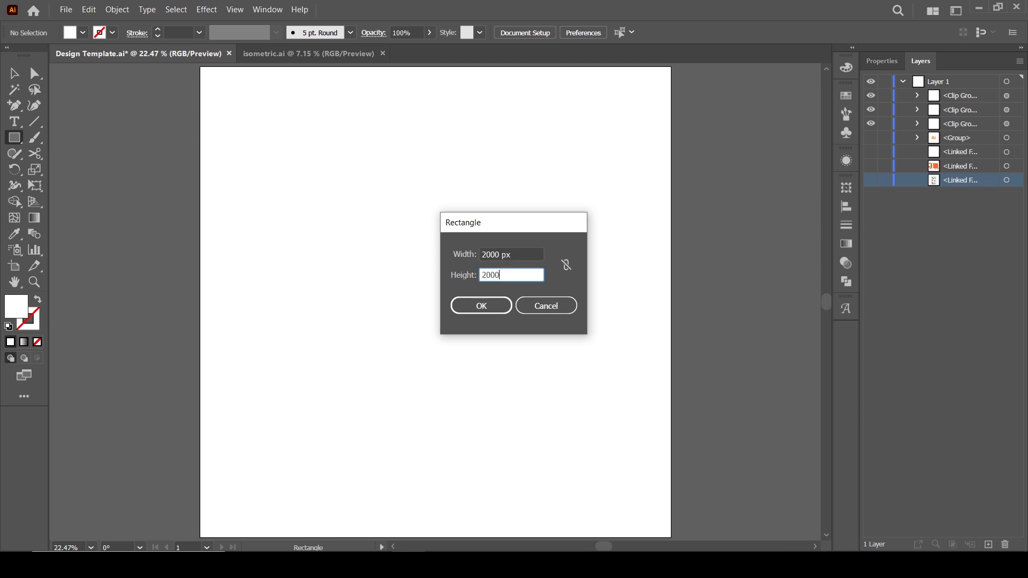
pyautogui.write('000')
pyautogui.click(496, 305)
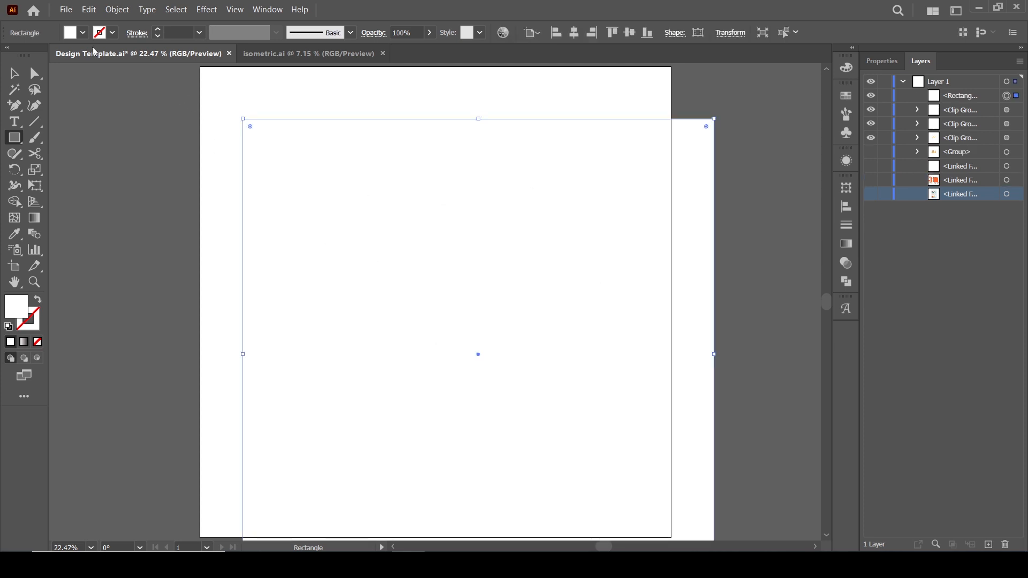
# Align the rectangle to the artboard and move it to the bottom of the layer stack.
pyautogui.click(15, 73)
pyautogui.click(556, 33)
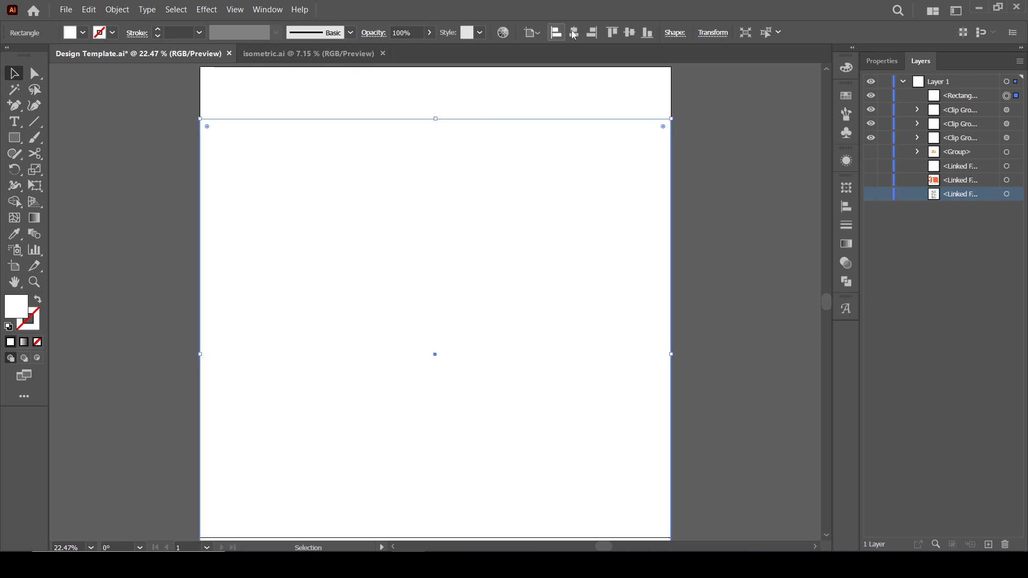
pyautogui.click(612, 33)
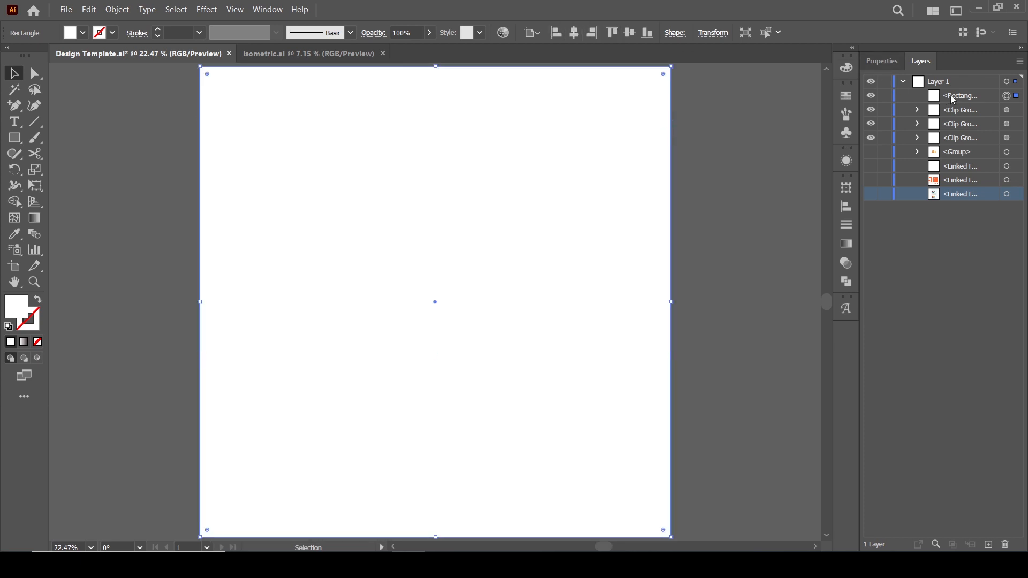
pyautogui.moveTo(955, 100); pyautogui.dragTo(964, 204)
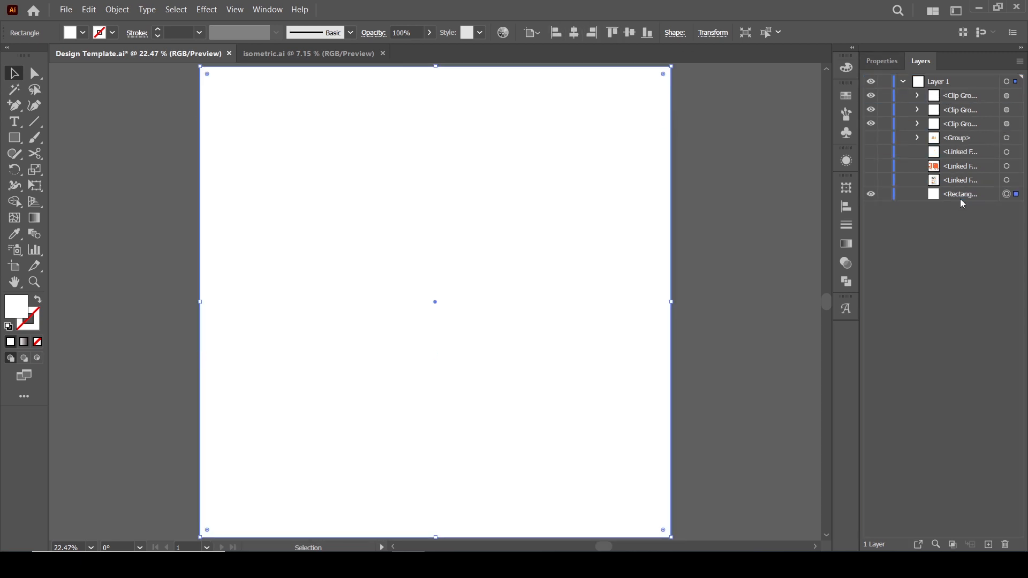
pyautogui.click(785, 144)
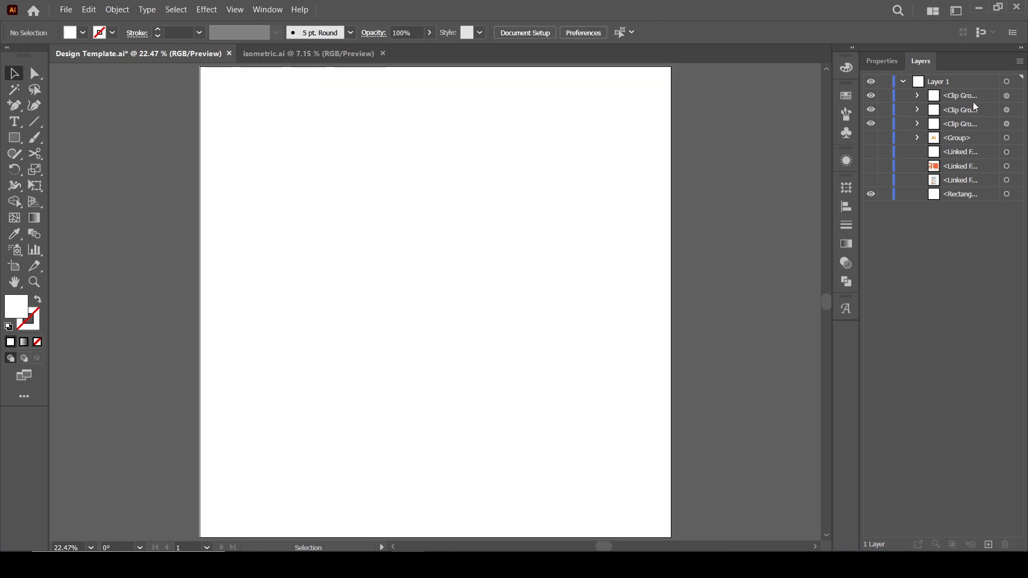
# Fill the background rectangle with a near-black swatch.
pyautogui.click(1011, 96)
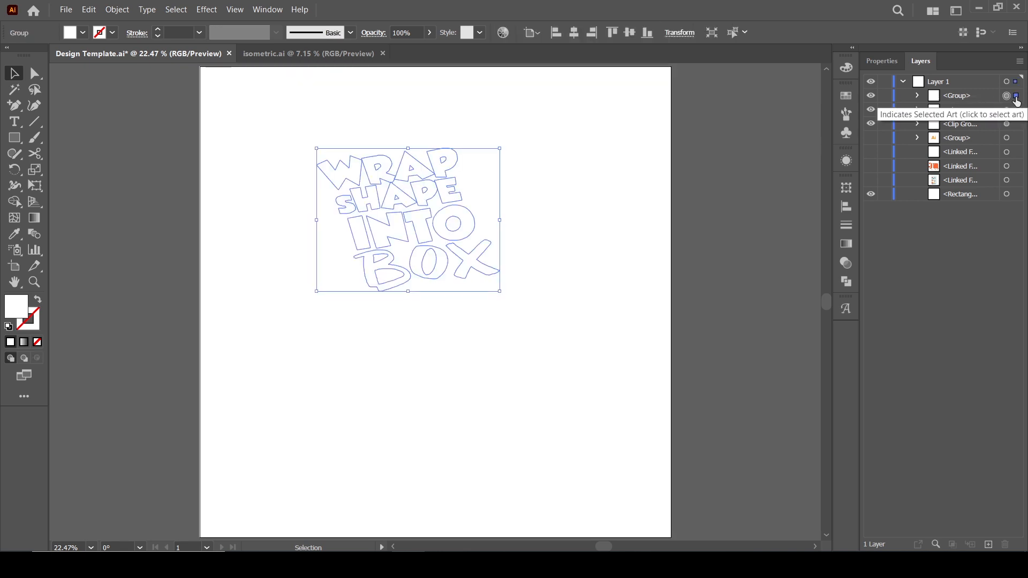
pyautogui.click(714, 112)
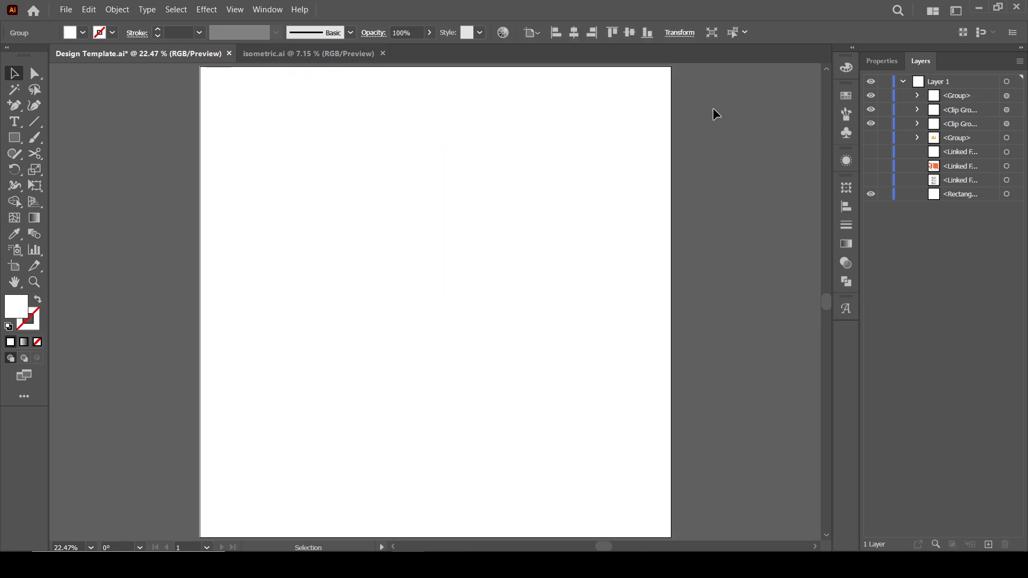
pyautogui.click(1008, 194)
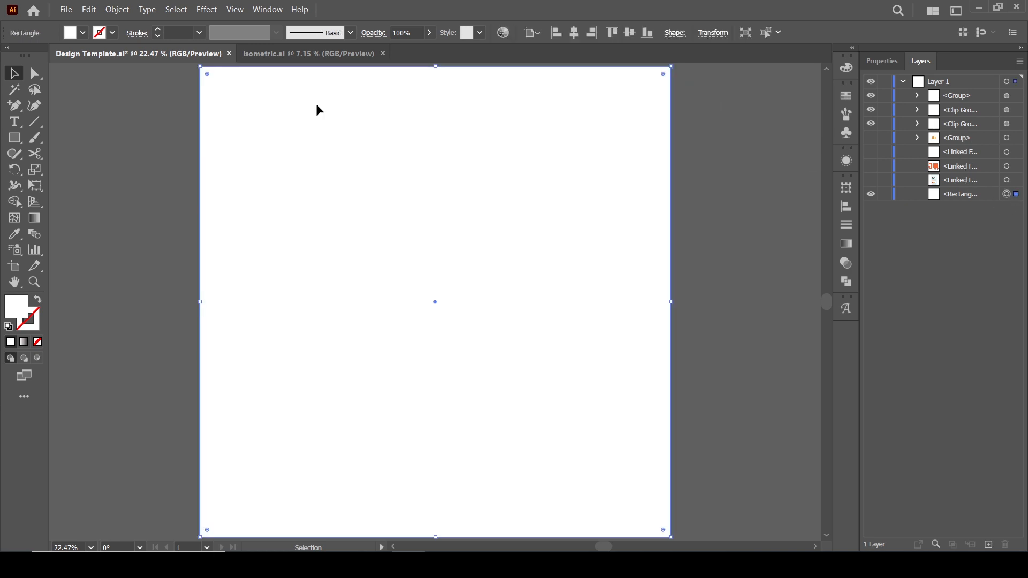
pyautogui.click(85, 33)
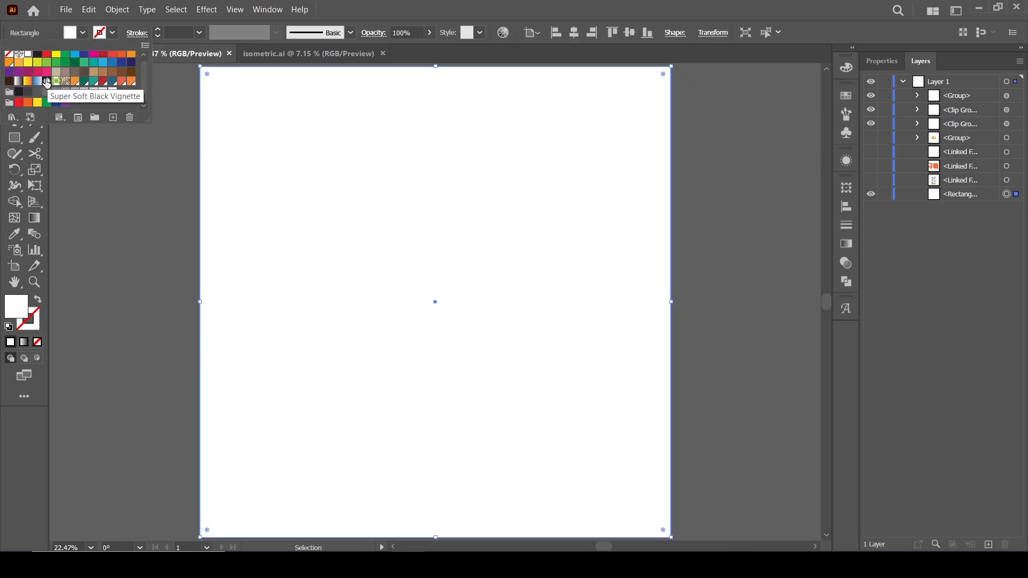
pyautogui.click(36, 55)
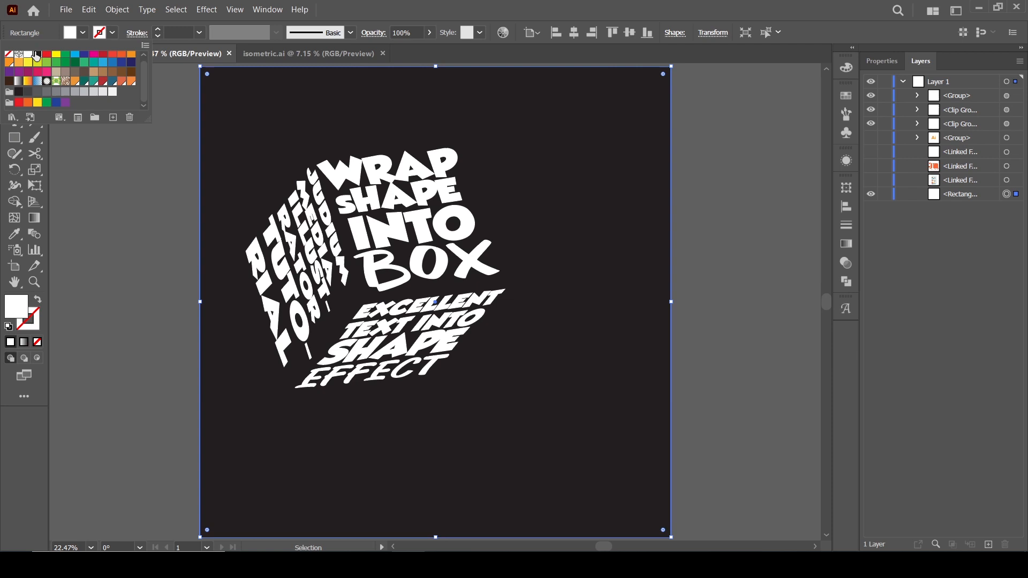
pyautogui.click(134, 252)
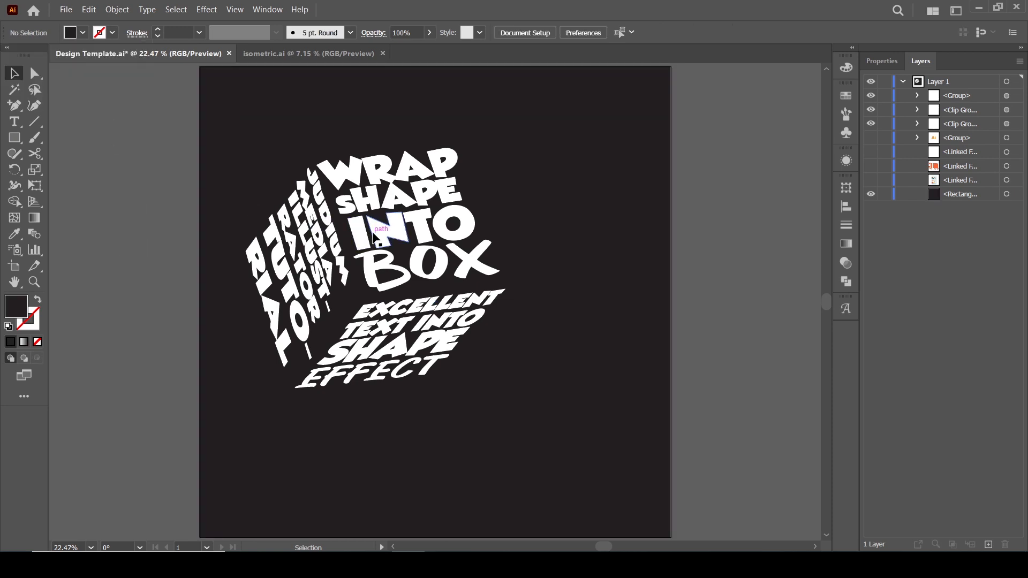
# Select the three cube faces together, then move and enlarge them to sit centred on the background.
pyautogui.click(378, 236)
pyautogui.keyDown('shift'); pyautogui.click(290, 272); pyautogui.keyUp('shift')
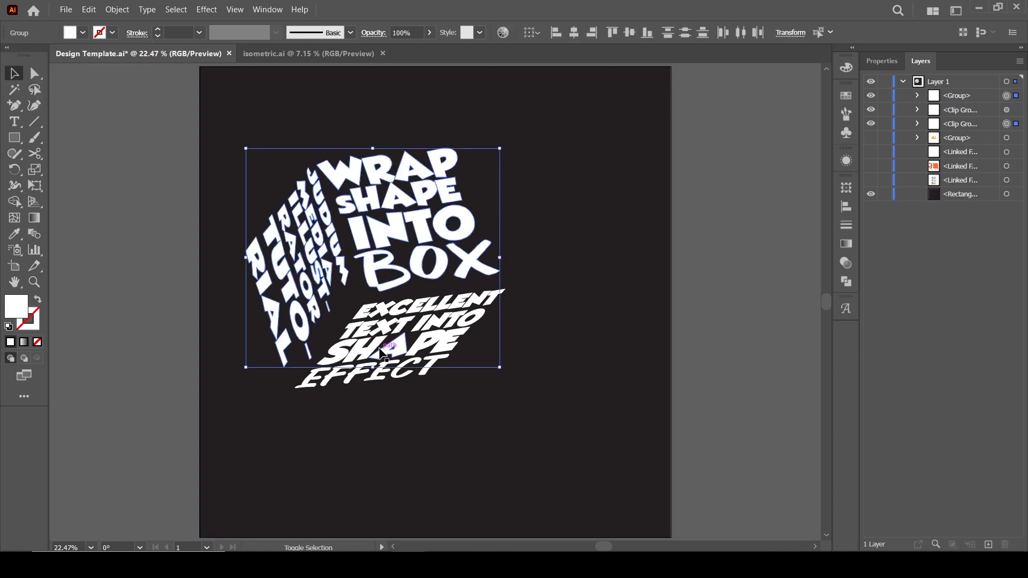
pyautogui.keyDown('shift'); pyautogui.click(392, 328); pyautogui.keyUp('shift')
pyautogui.moveTo(394, 326); pyautogui.dragTo(442, 328)
pyautogui.moveTo(557, 153); pyautogui.dragTo(614, 122)
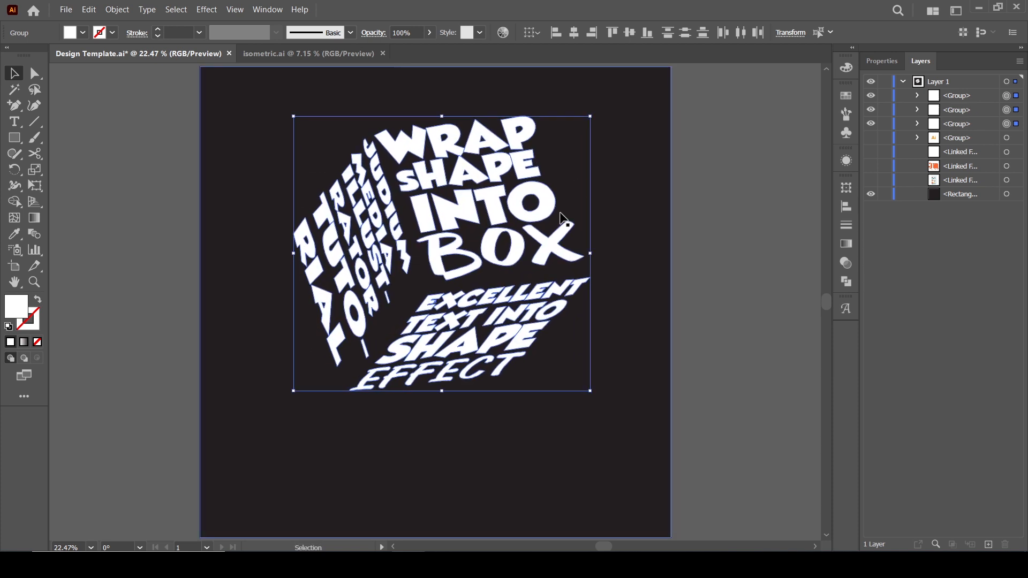
pyautogui.moveTo(542, 259); pyautogui.dragTo(529, 309)
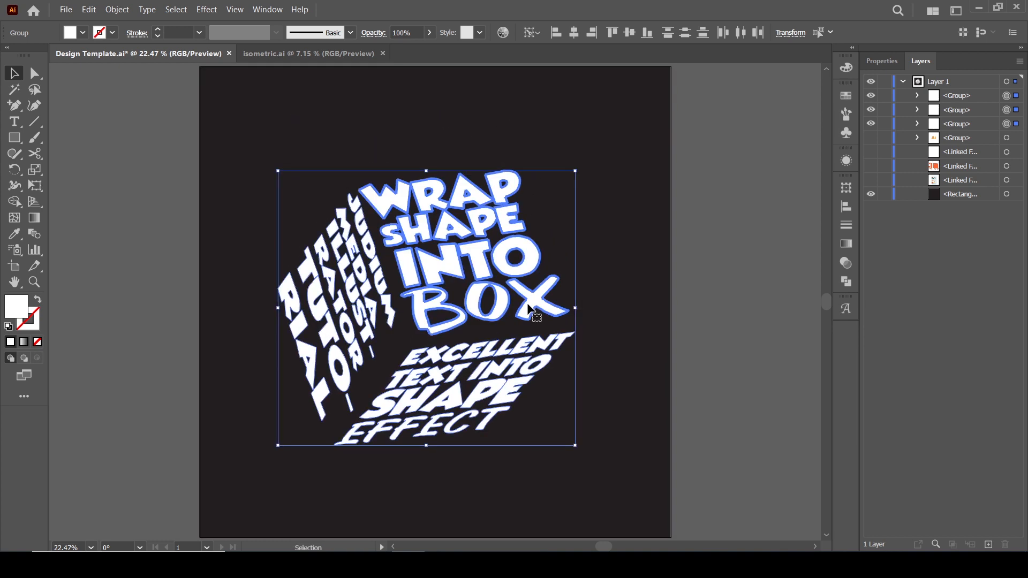
pyautogui.click(144, 284)
pyautogui.moveTo(443, 372); pyautogui.dragTo(442, 369)
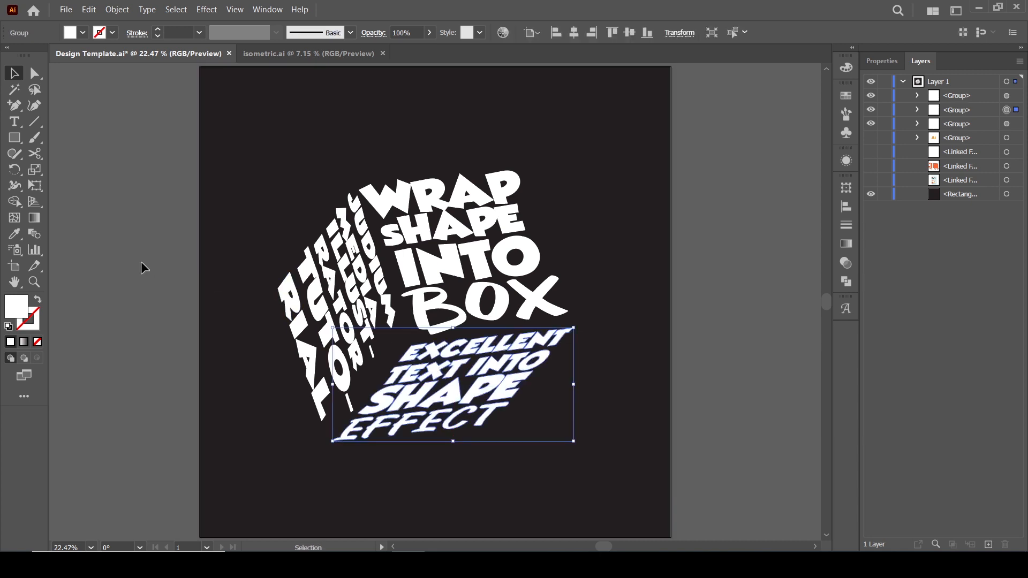
pyautogui.click(85, 230)
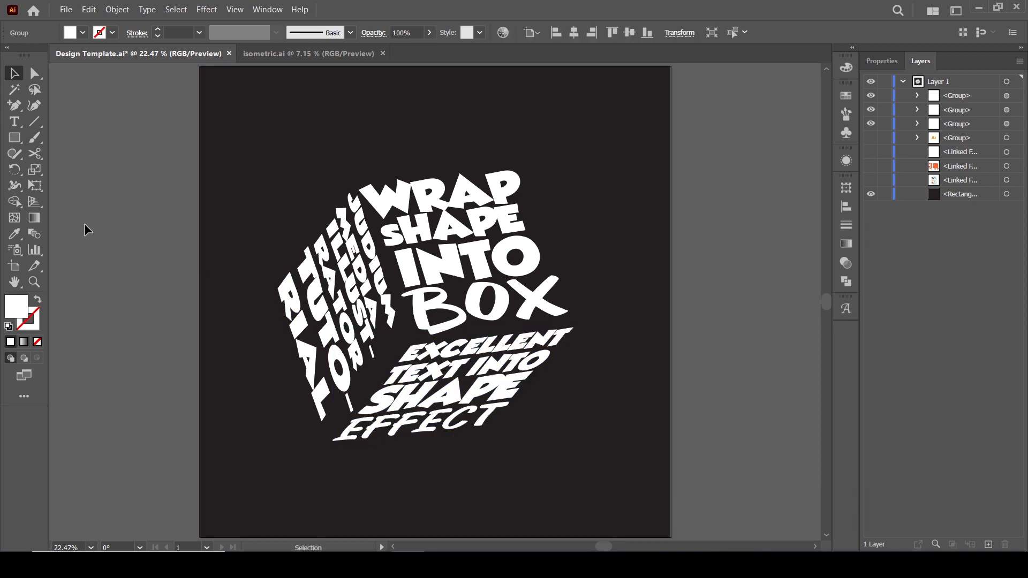
# Fill the top face's lettering with the orange swatch R=247 G=137 B=62.
pyautogui.click(411, 268)
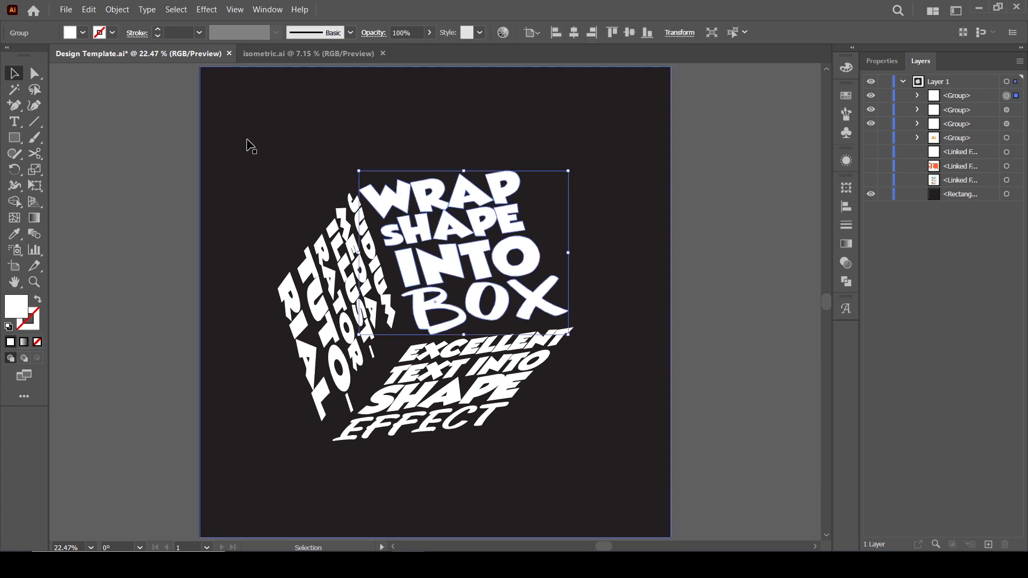
pyautogui.click(85, 33)
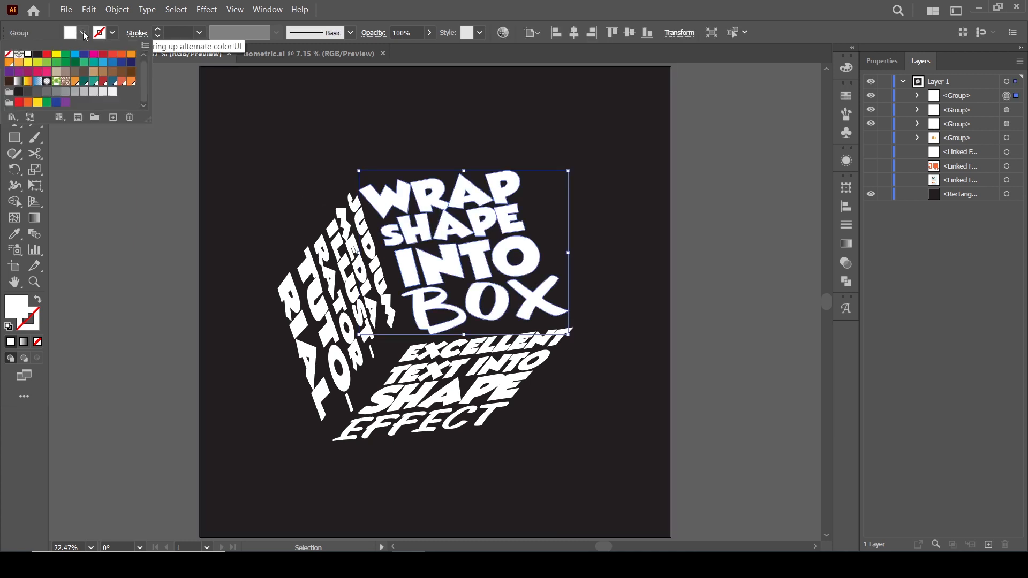
pyautogui.click(131, 81)
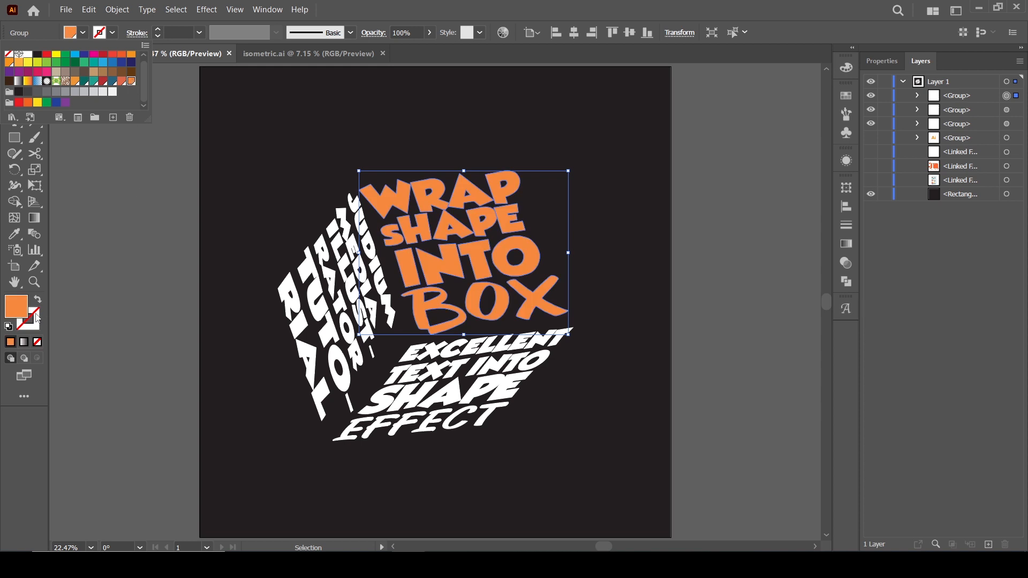
pyautogui.click(36, 318)
# Give the top face's lettering a white stroke with a weight of 10 pt.
pyautogui.click(112, 33)
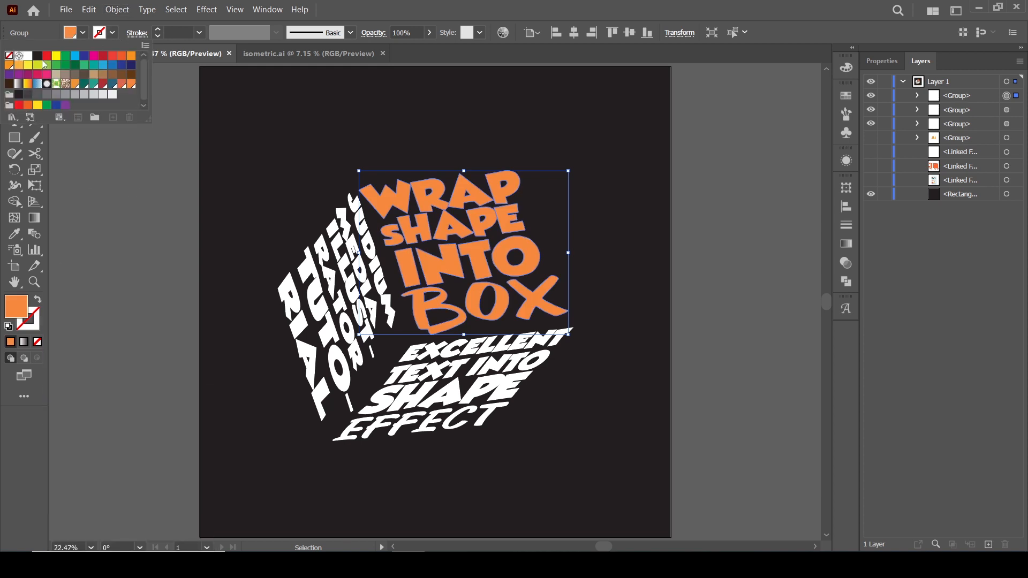
pyautogui.click(28, 56)
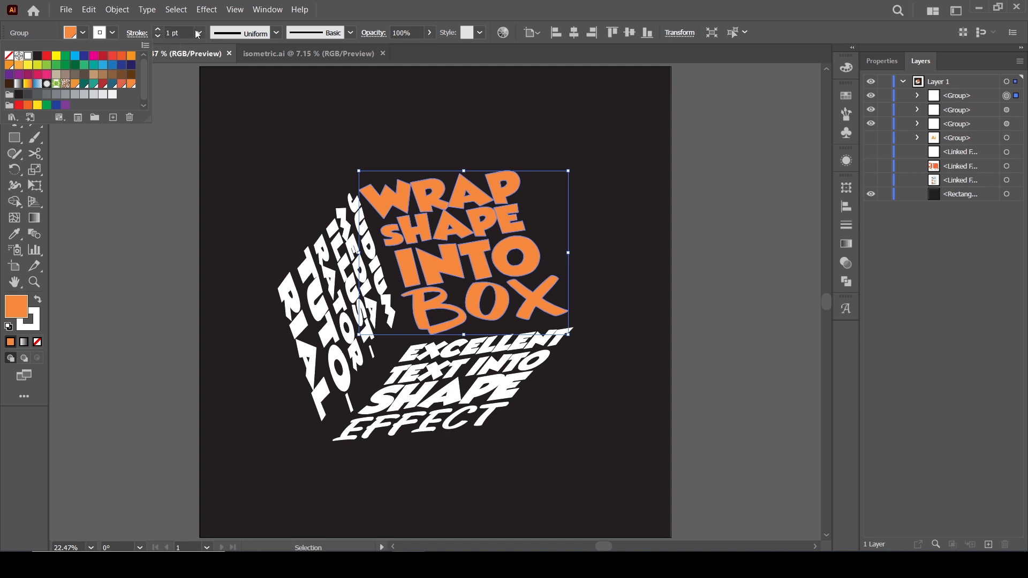
pyautogui.click(199, 33)
pyautogui.click(199, 34)
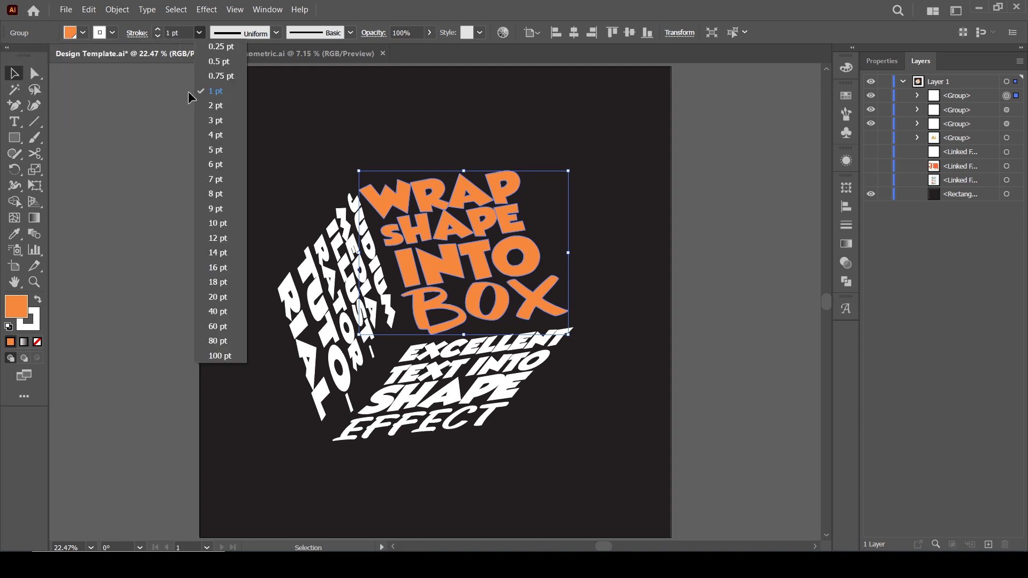
pyautogui.click(212, 138)
pyautogui.click(199, 33)
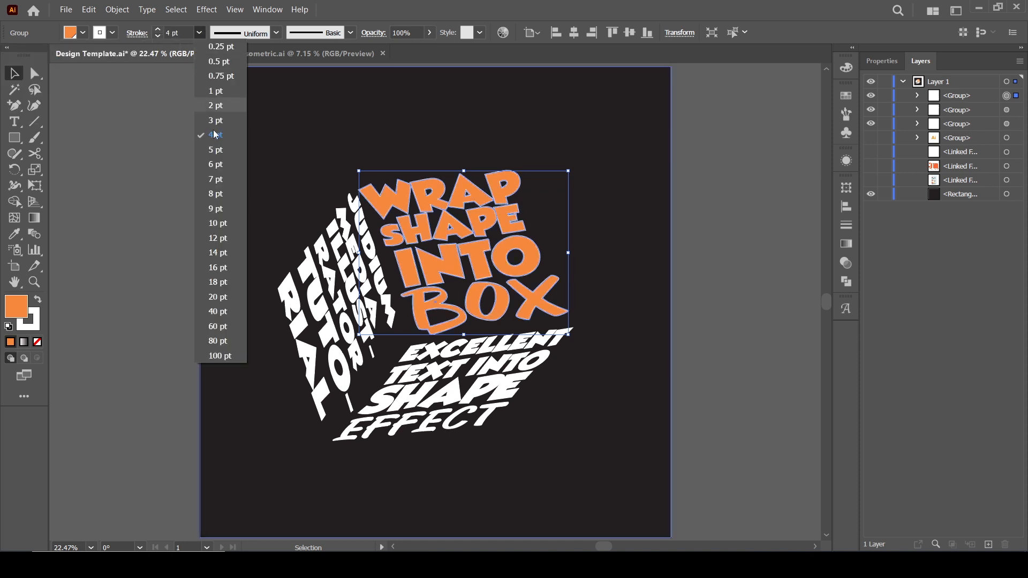
pyautogui.click(225, 222)
pyautogui.click(133, 214)
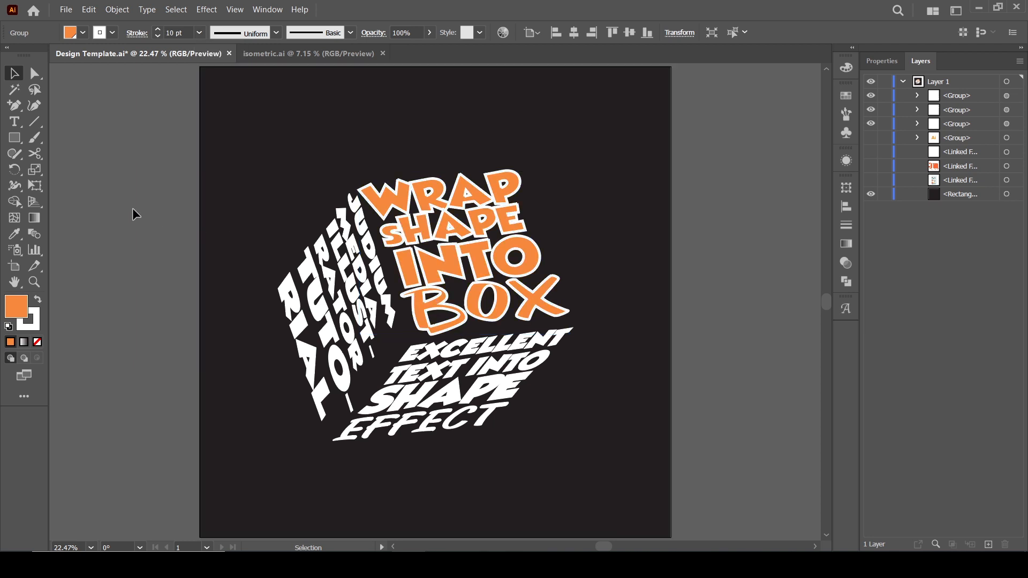
# Fill the left face's lettering with a red-orange swatch and remove its stroke.
pyautogui.click(363, 293)
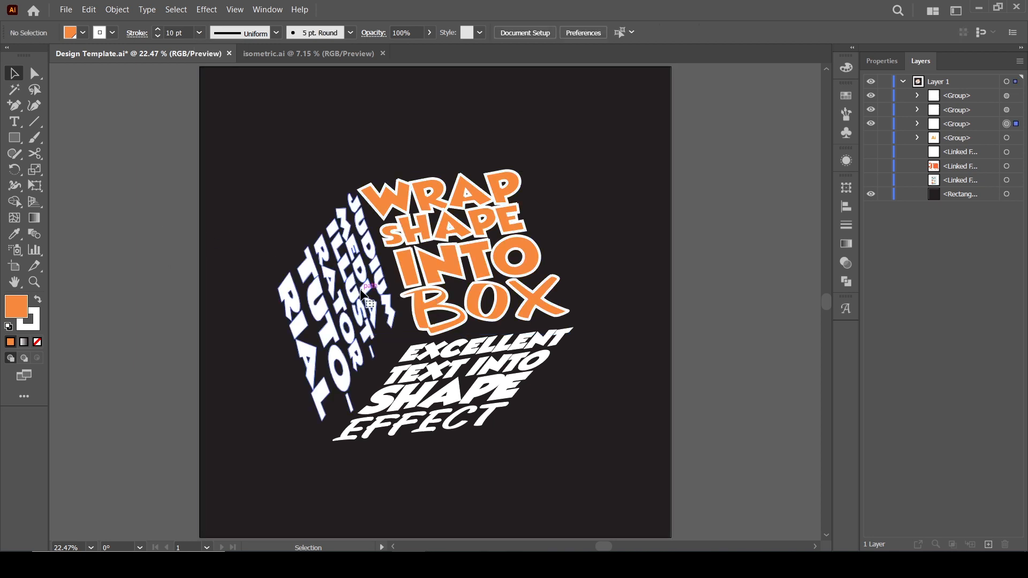
pyautogui.click(114, 34)
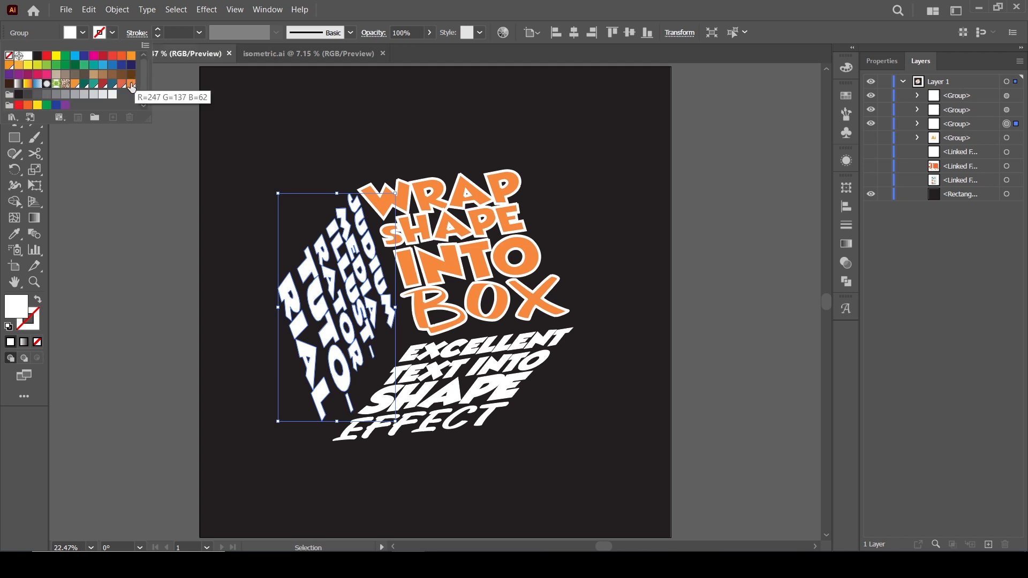
pyautogui.click(123, 84)
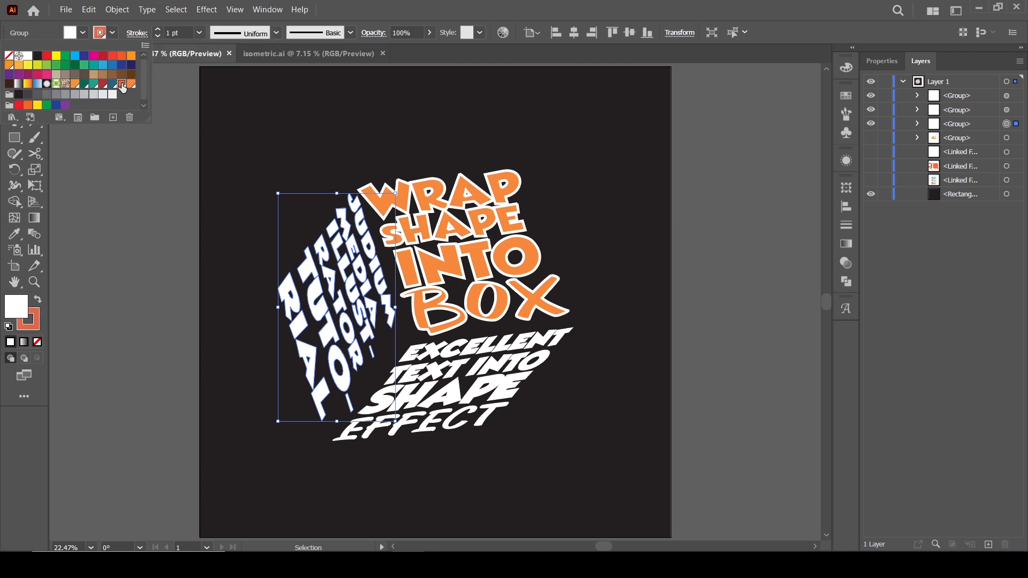
pyautogui.click(39, 301)
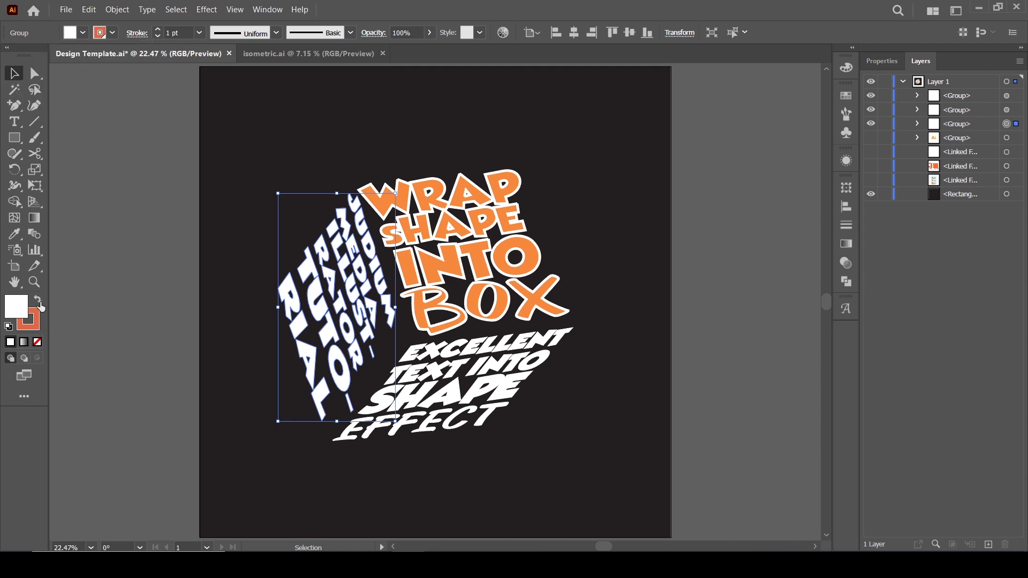
pyautogui.click(39, 302)
pyautogui.click(37, 321)
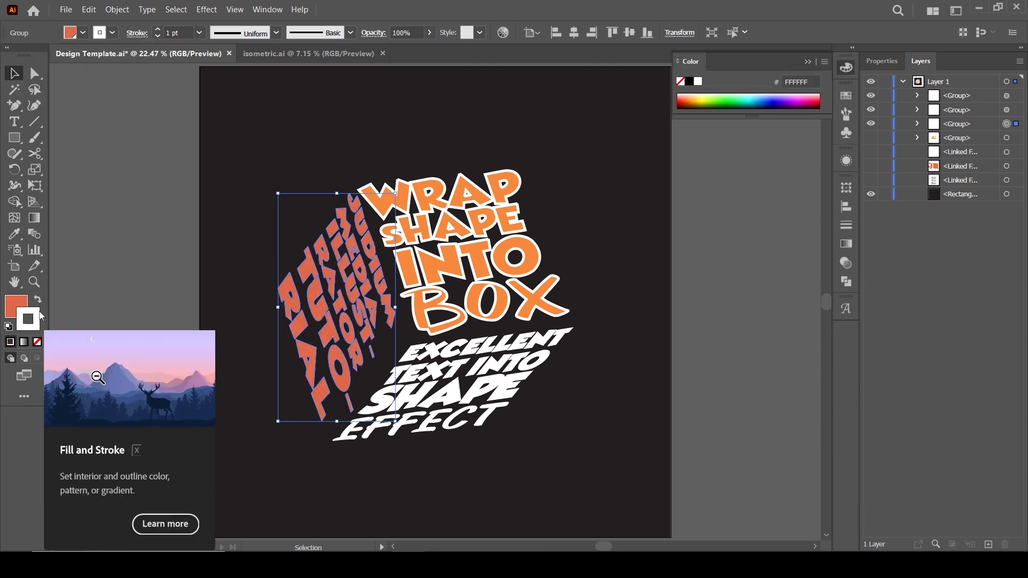
pyautogui.click(38, 344)
pyautogui.click(129, 276)
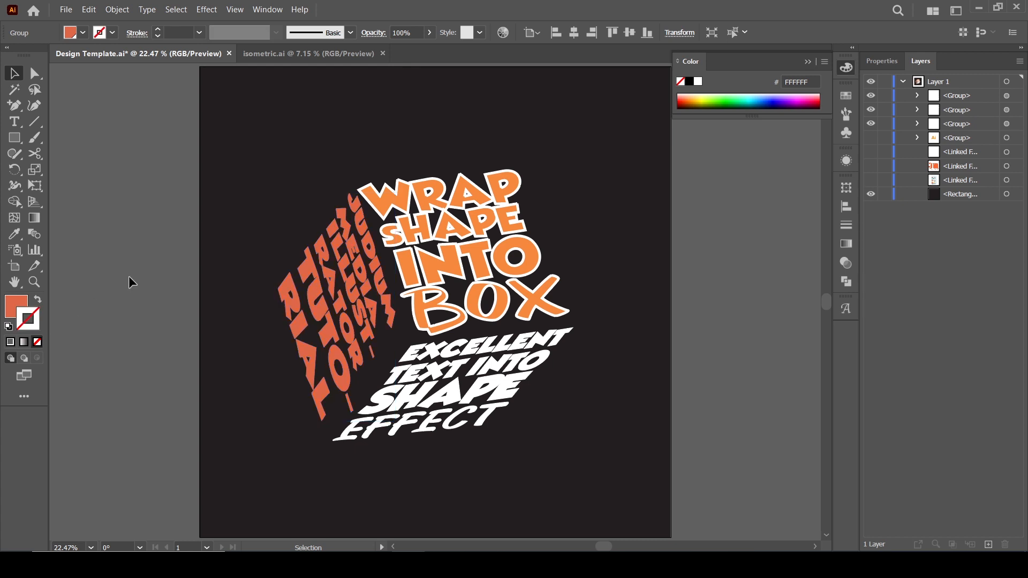
# Fill the bottom face's lettering with a dark red swatch and remove its stroke.
pyautogui.click(433, 379)
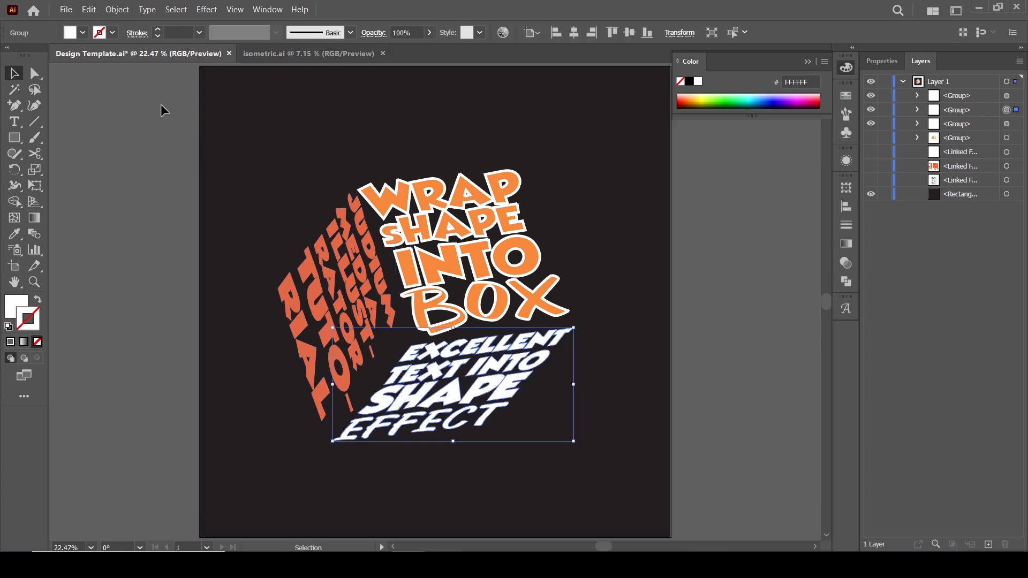
pyautogui.click(113, 34)
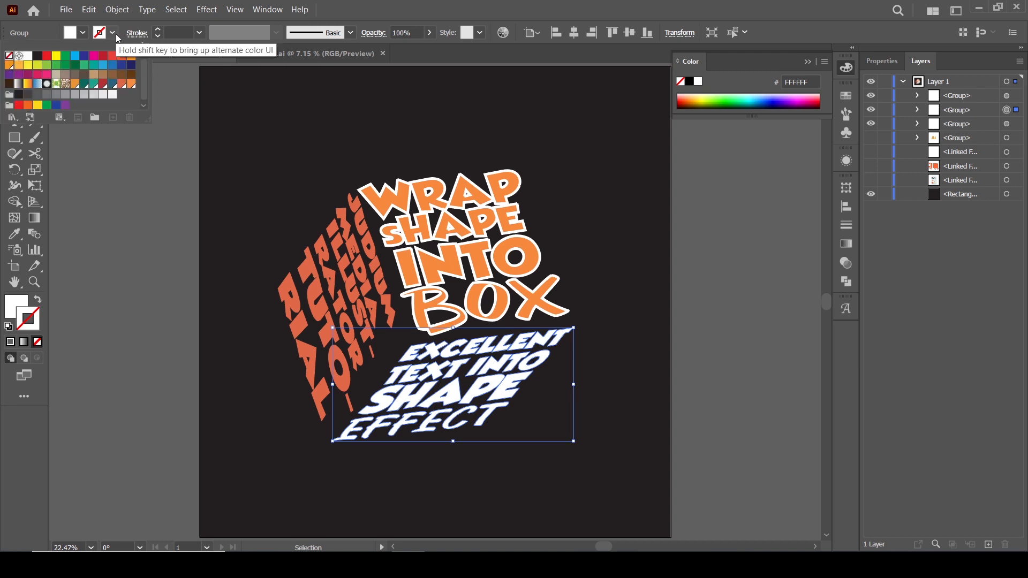
pyautogui.click(103, 84)
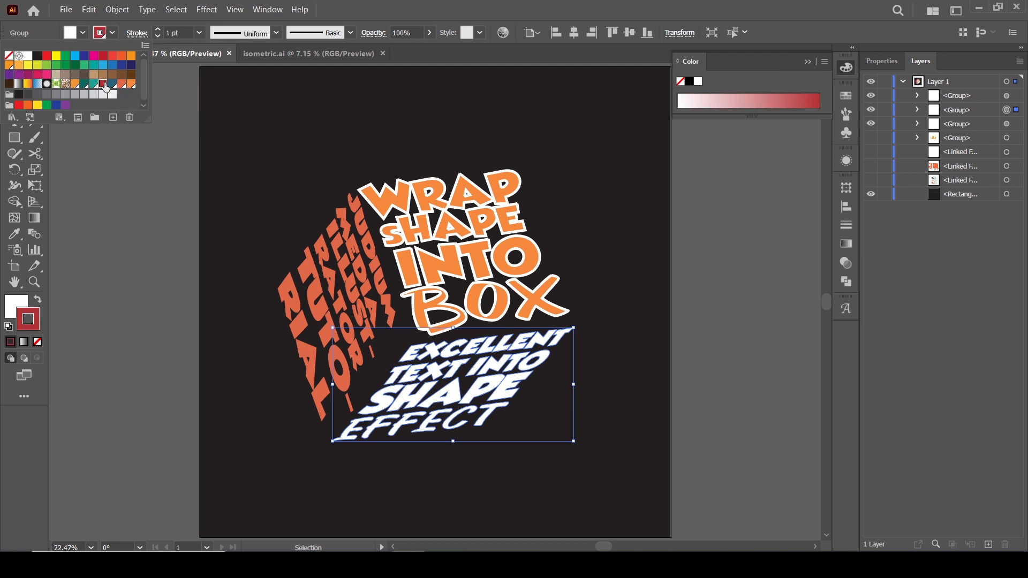
pyautogui.click(38, 303)
pyautogui.click(38, 303)
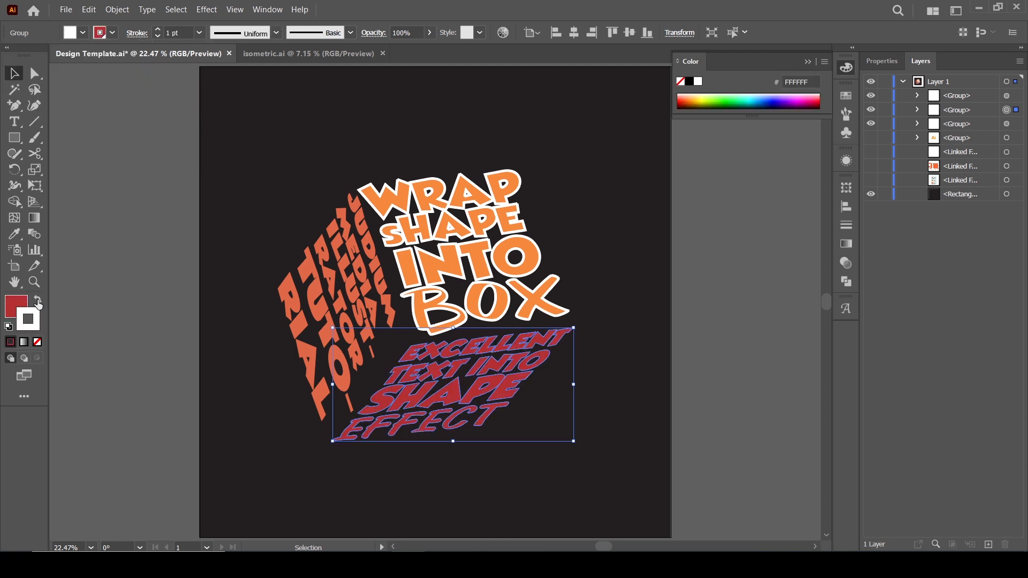
pyautogui.click(59, 328)
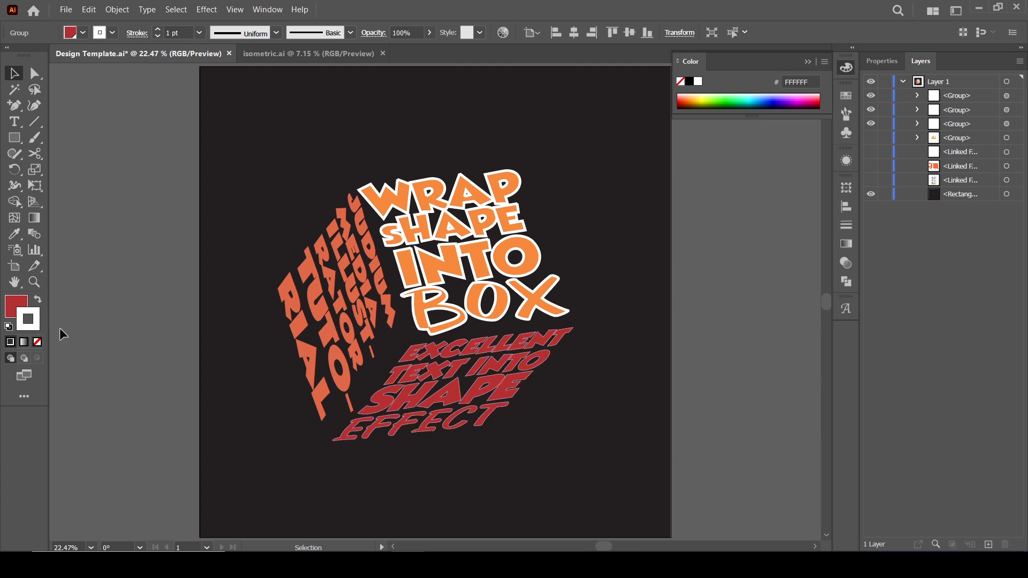
pyautogui.click(38, 342)
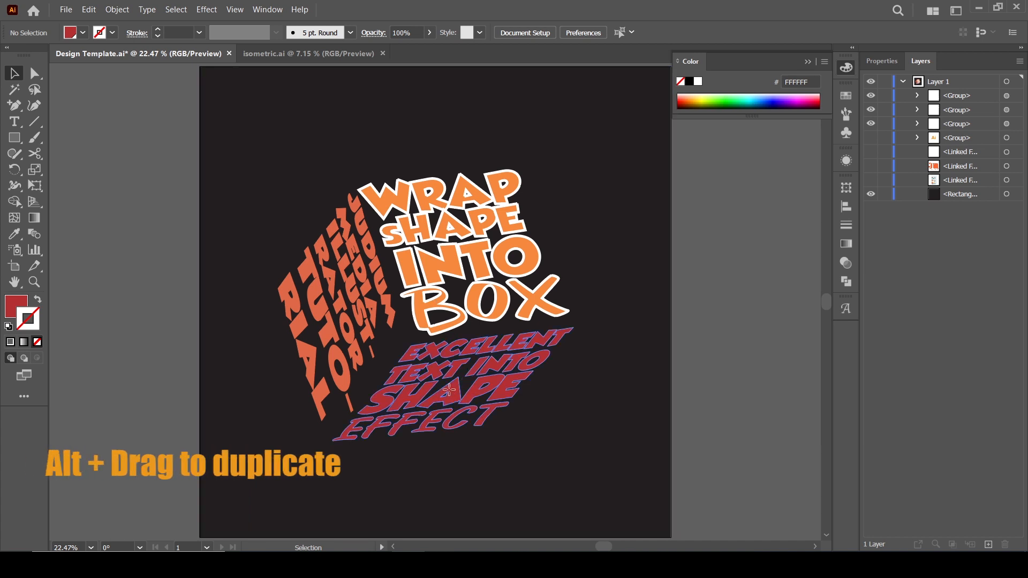
# Duplicate the bottom face's lettering slightly offset and give the copy a white fill with a dark red stroke.
pyautogui.moveTo(449, 390)
pyautogui.mouseDown()
pyautogui.moveTo(459, 382)
pyautogui.moveTo(450, 395)
pyautogui.moveTo(440, 383)
pyautogui.mouseUp()
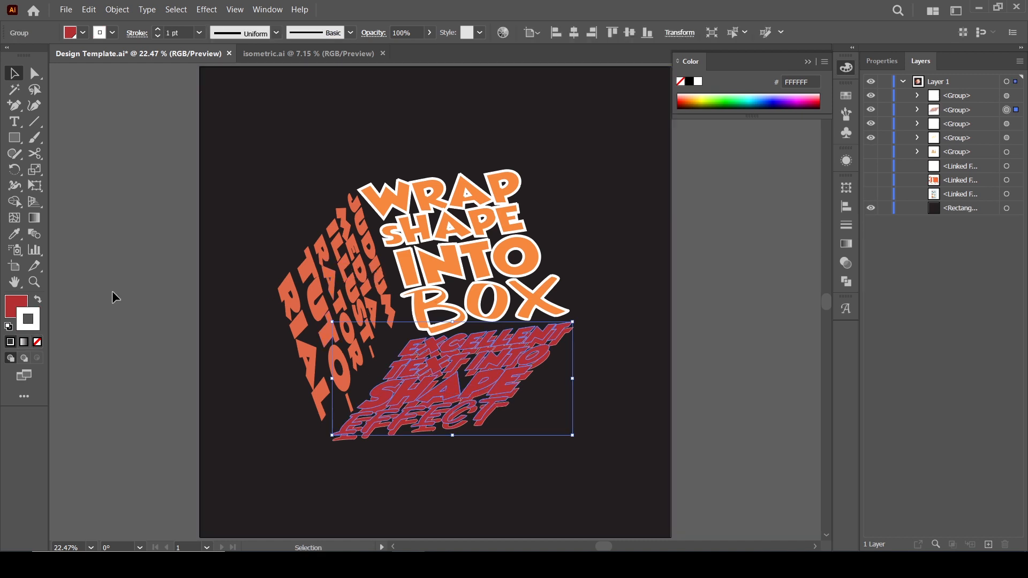
pyautogui.click(37, 299)
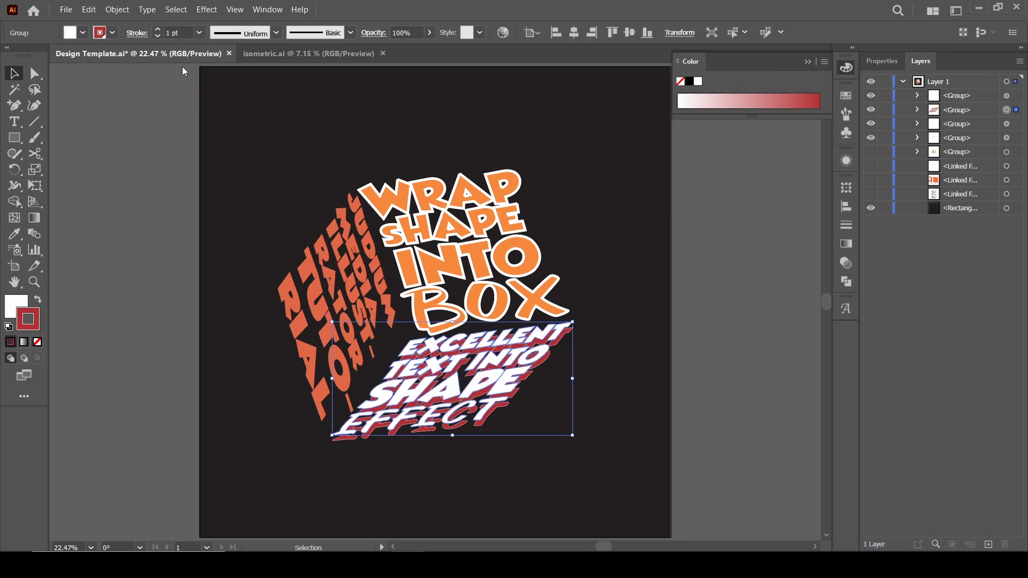
pyautogui.click(105, 289)
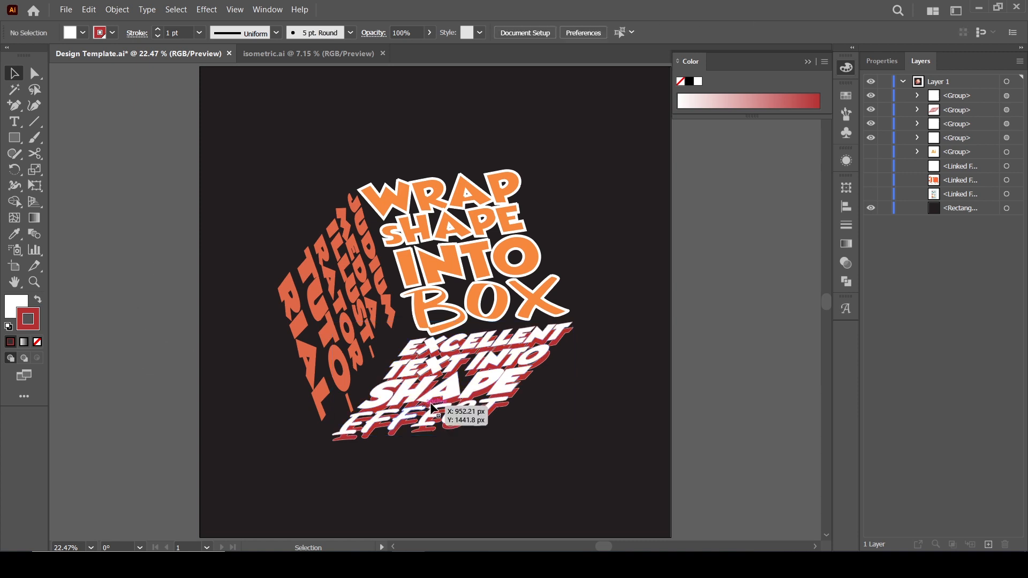
pyautogui.moveTo(449, 397); pyautogui.dragTo(454, 403)
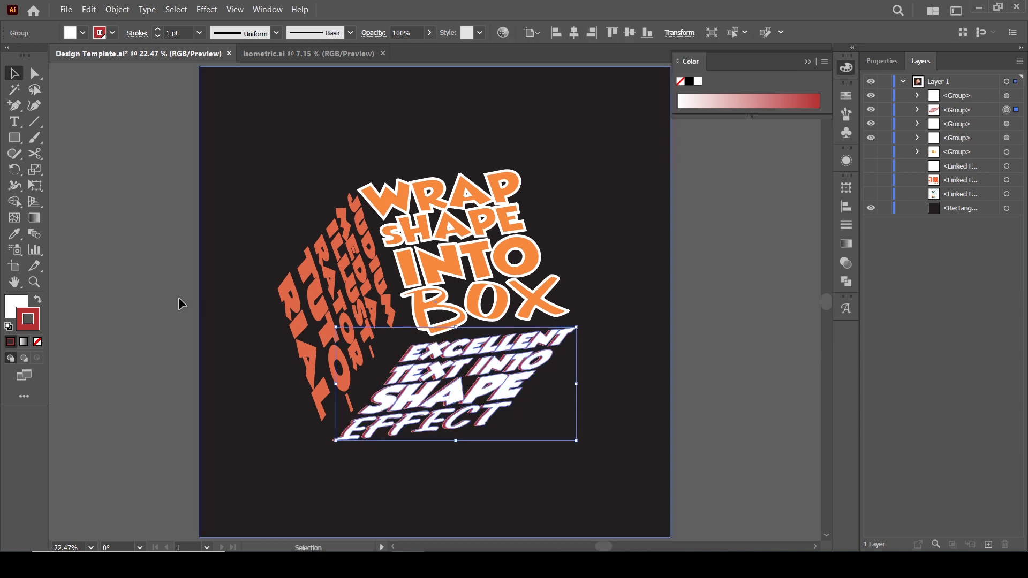
# Duplicate the left face's lettering slightly upward and give the copy no fill with a white stroke.
pyautogui.click(284, 287)
pyautogui.click(339, 305)
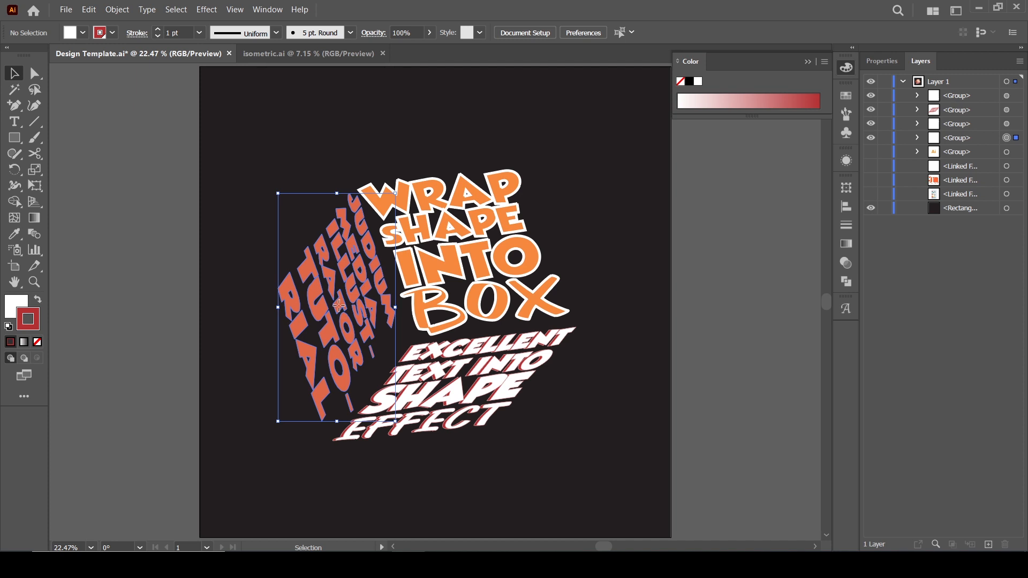
pyautogui.moveTo(339, 306); pyautogui.dragTo(338, 300)
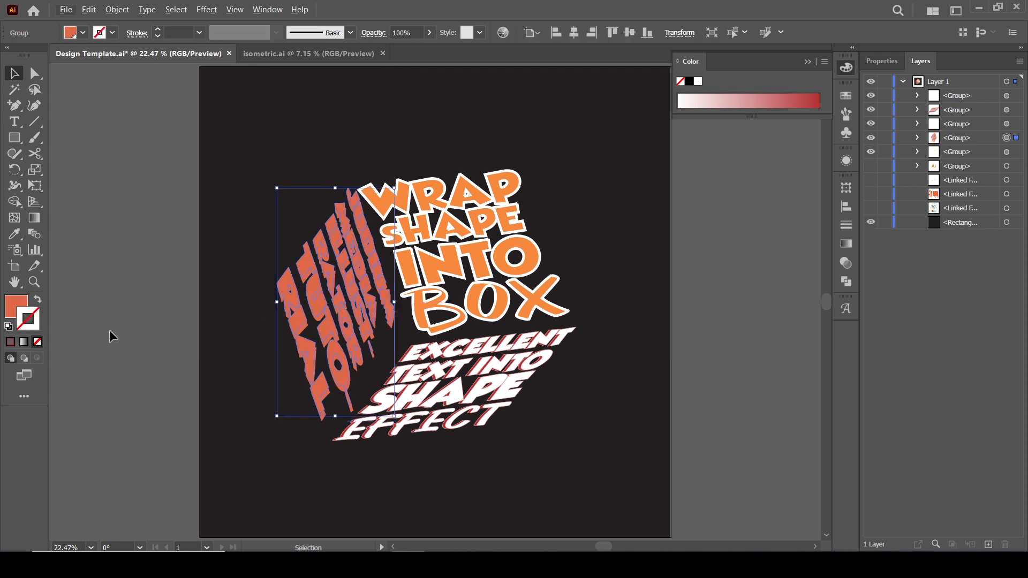
pyautogui.click(38, 300)
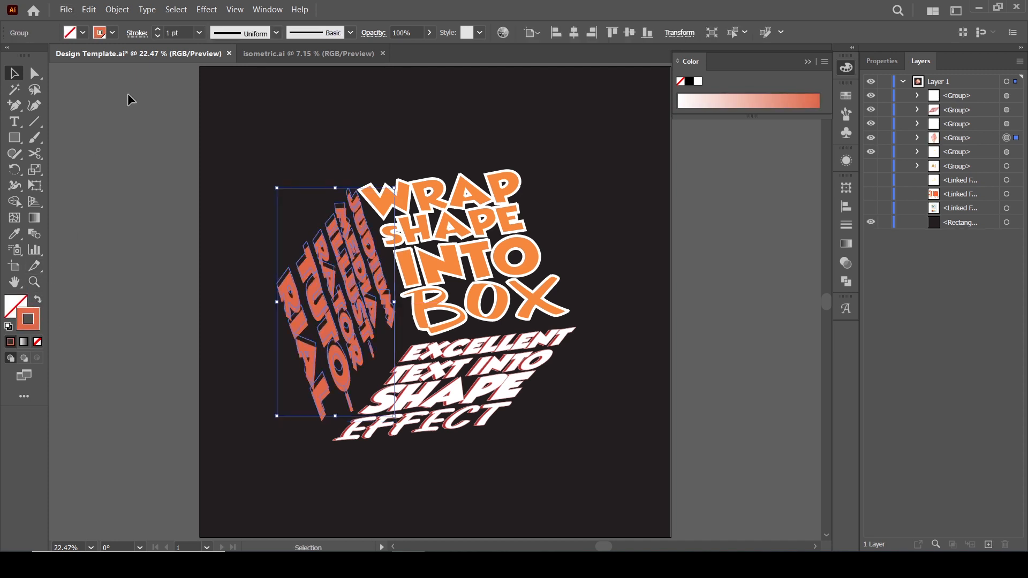
pyautogui.click(112, 34)
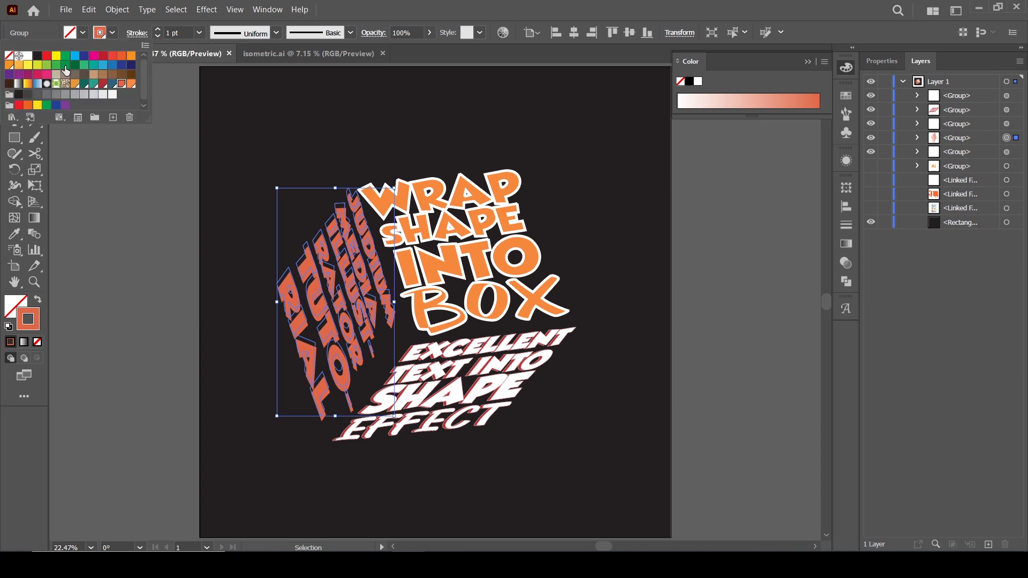
pyautogui.click(29, 56)
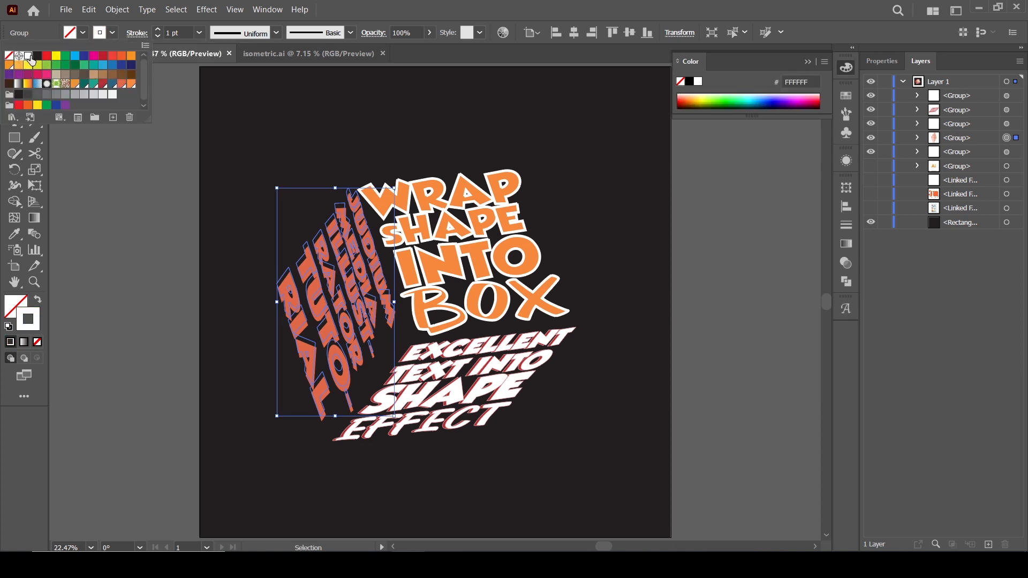
# Set the copy's stroke weight to 3 pt, then 9 pt.
pyautogui.click(198, 34)
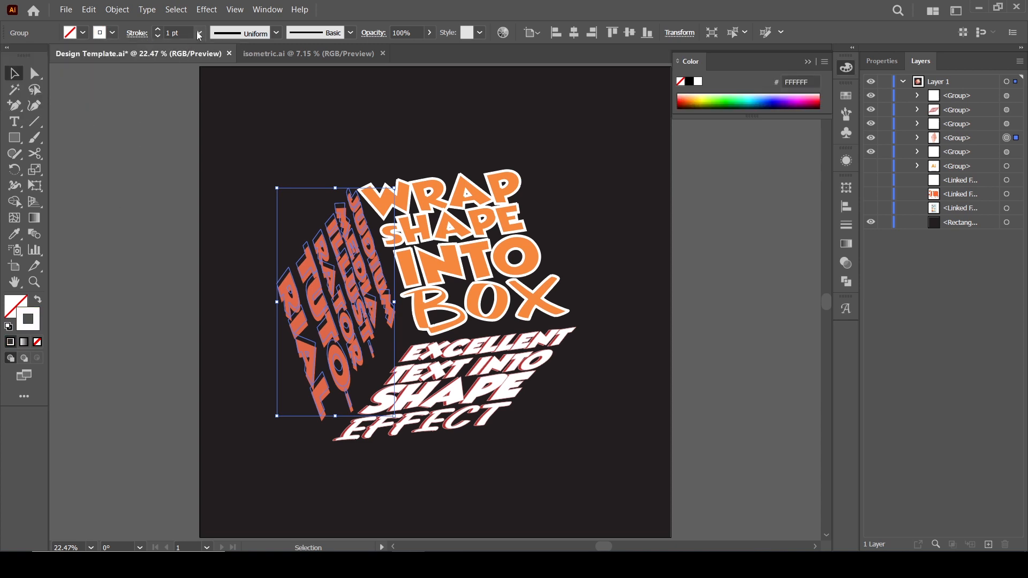
pyautogui.click(198, 33)
pyautogui.click(208, 122)
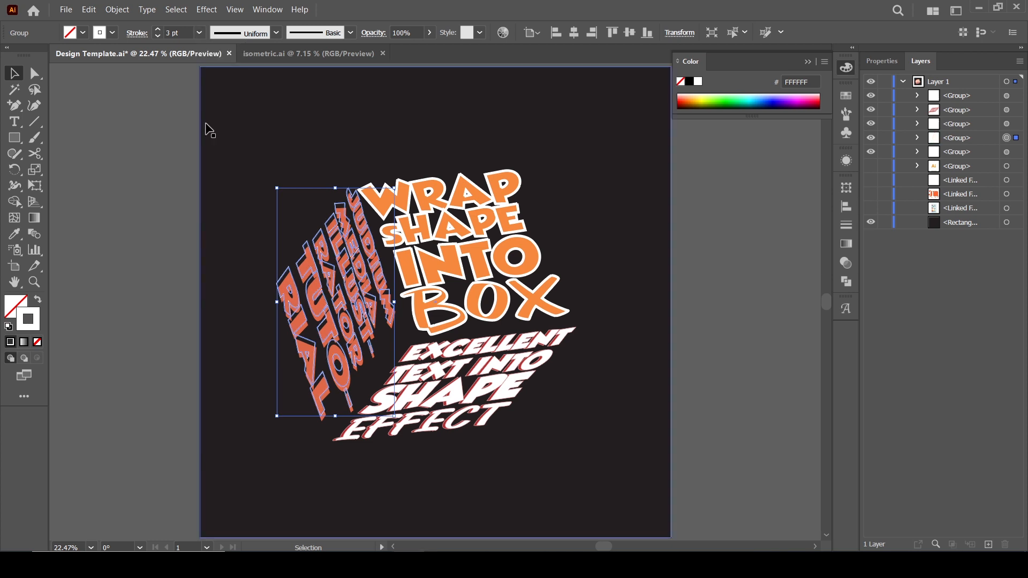
pyautogui.click(198, 33)
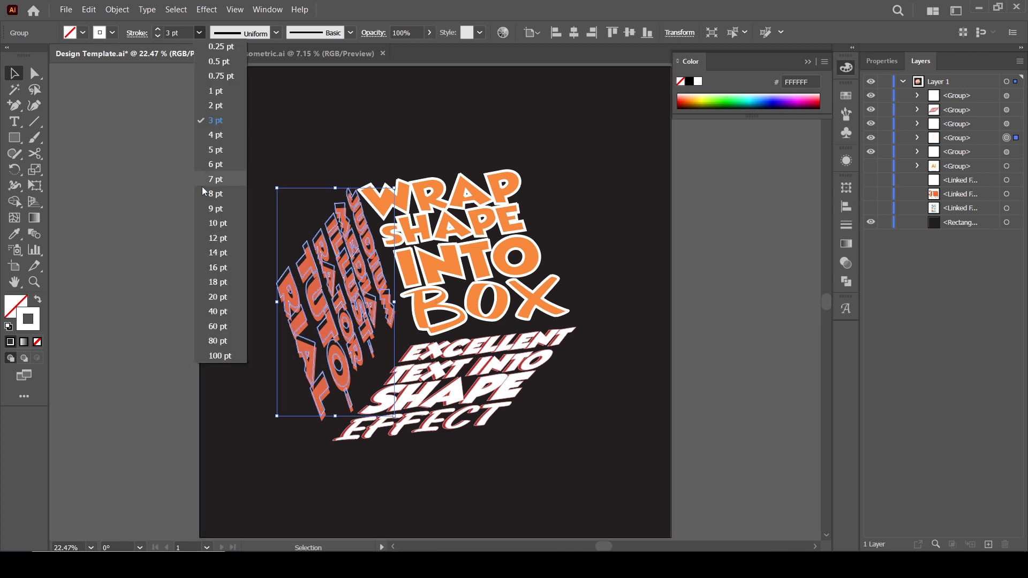
pyautogui.click(210, 215)
pyautogui.click(142, 239)
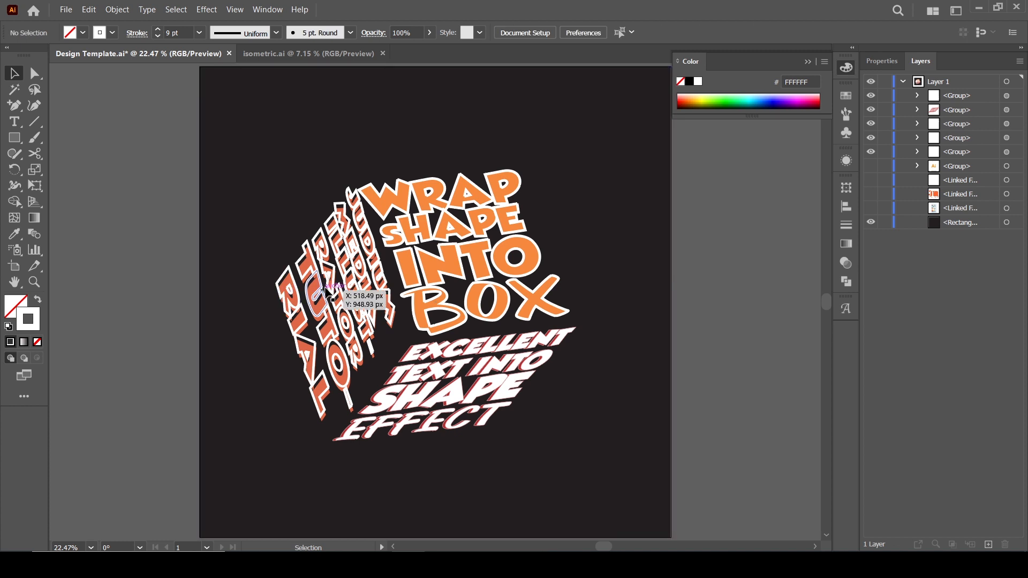
# Set the left-face copy's stroke weight to 5 pt.
pyautogui.click(340, 222)
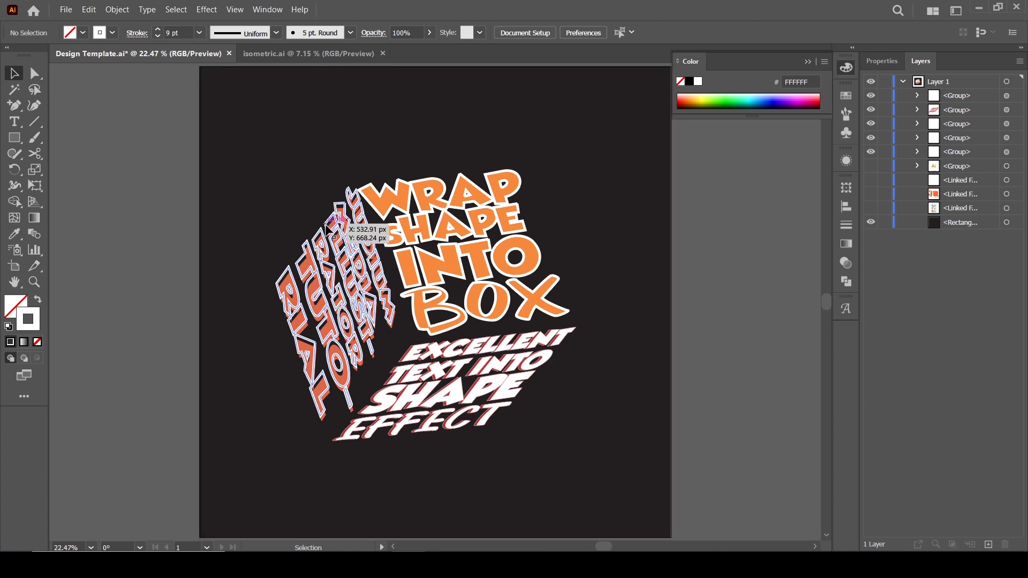
pyautogui.click(203, 34)
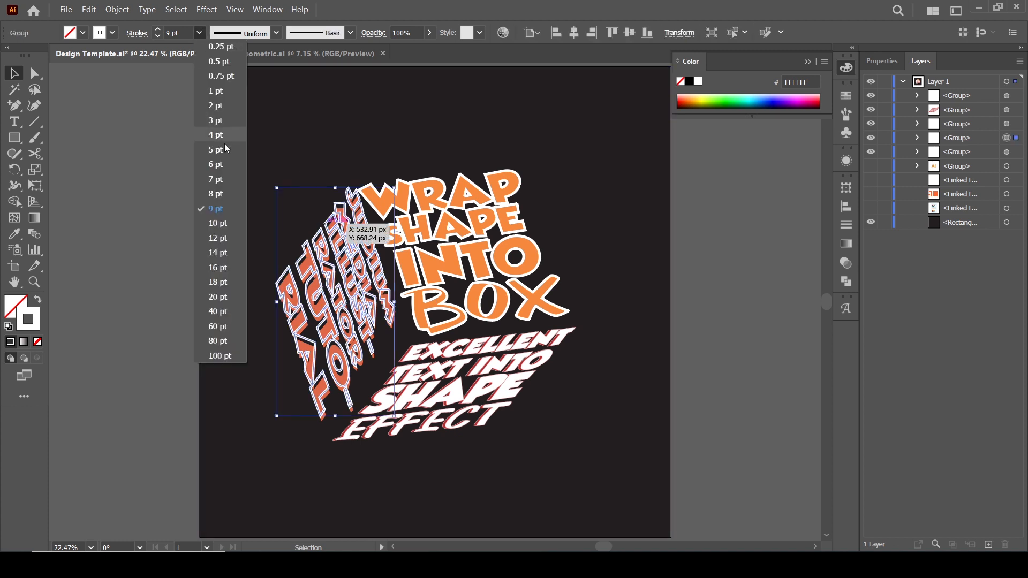
pyautogui.click(223, 156)
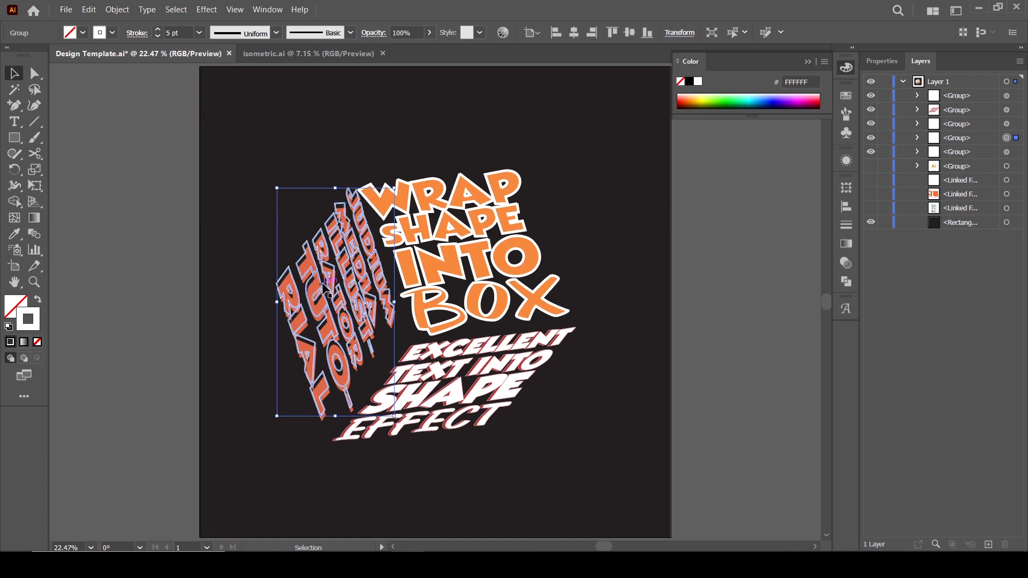
# Shift the white-outlined copy slightly down to overlap the left face's lettering.
pyautogui.moveTo(335, 281); pyautogui.dragTo(337, 294)
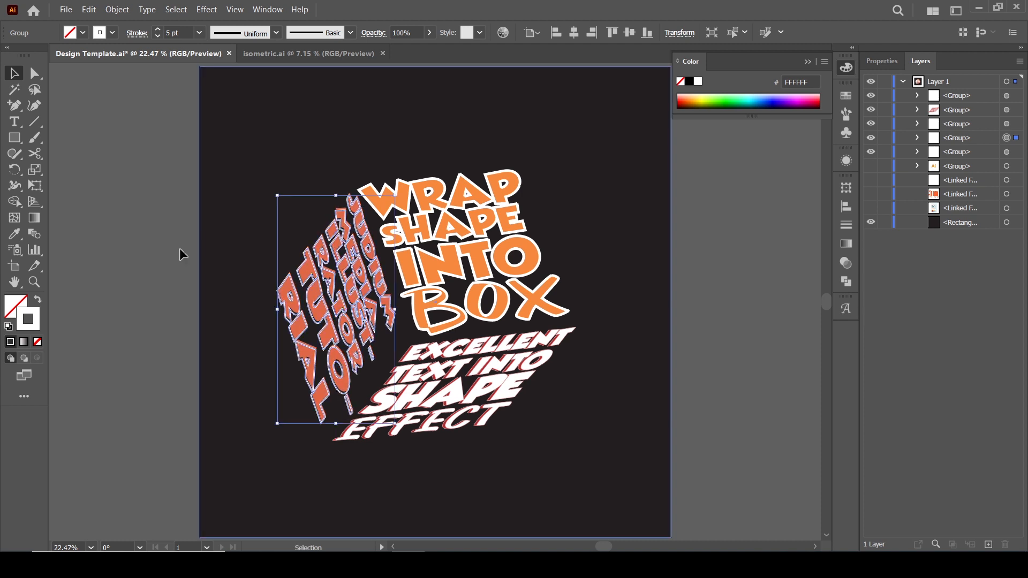
pyautogui.click(178, 246)
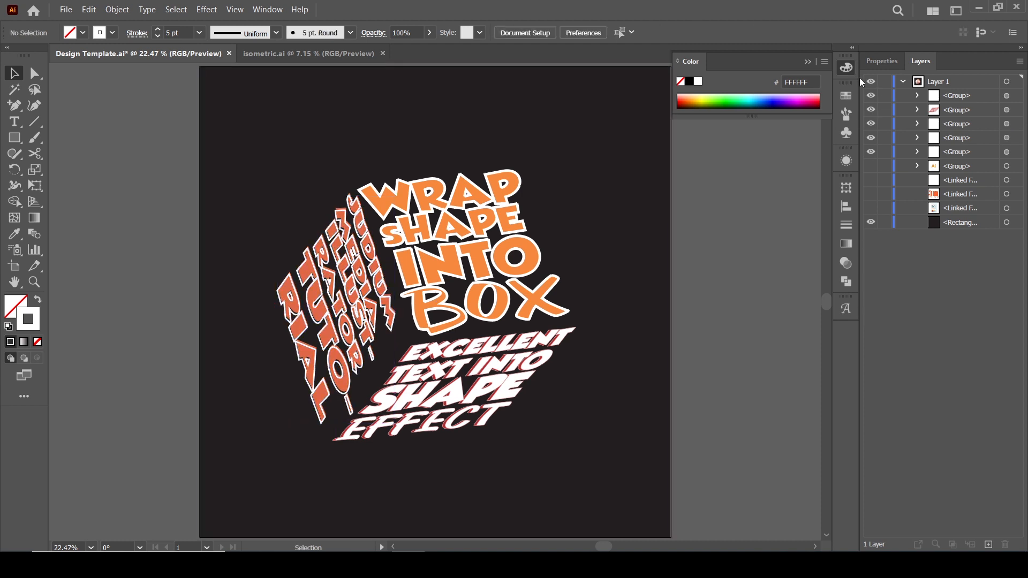
pyautogui.click(809, 63)
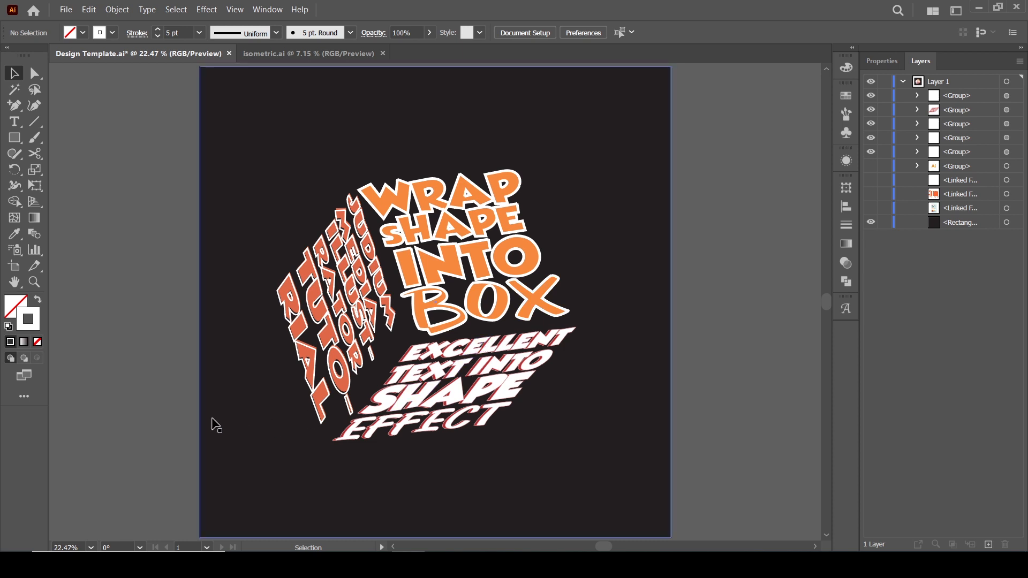